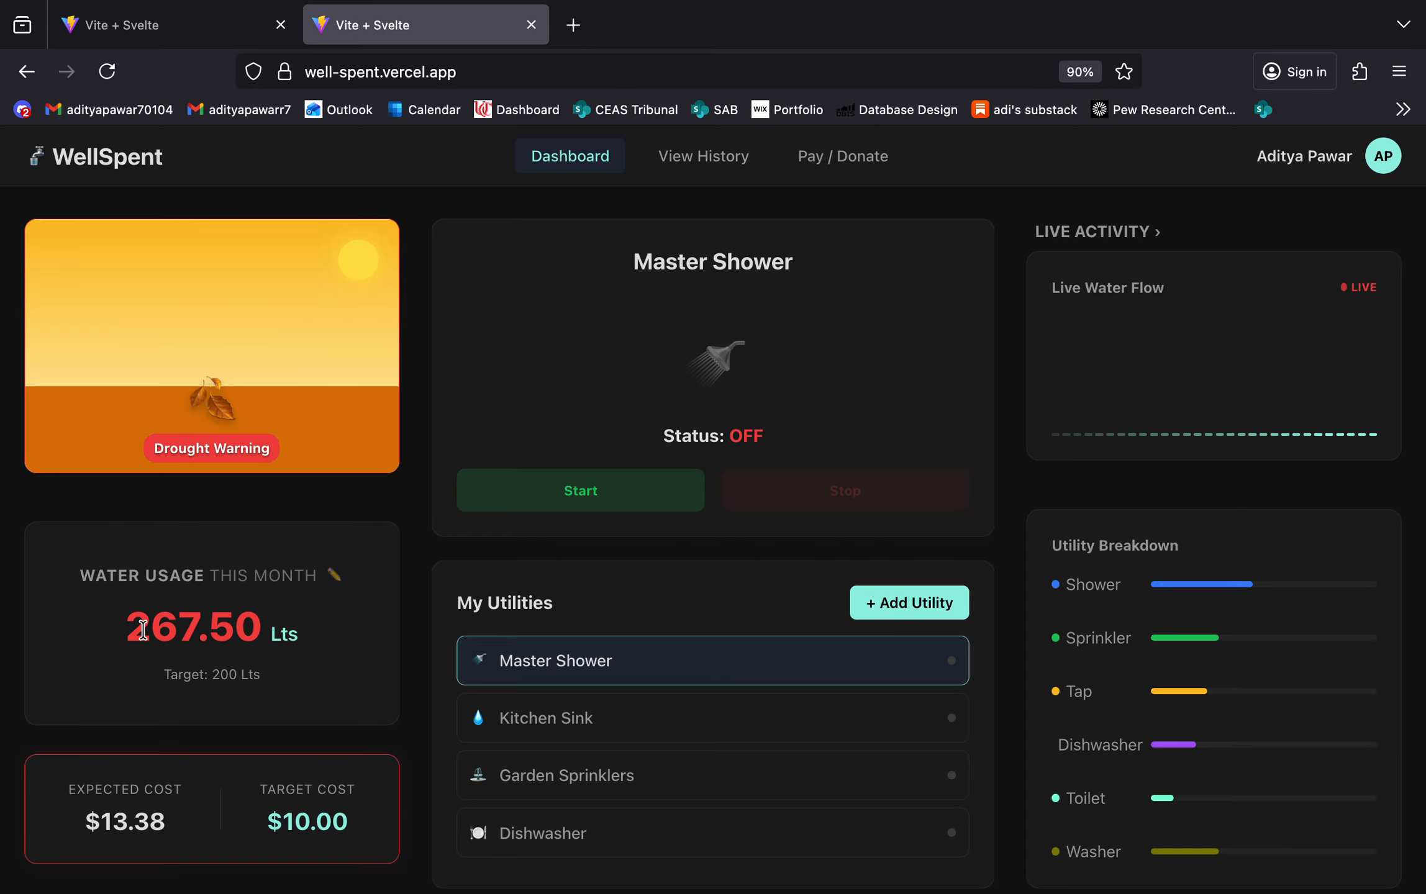
Compare this month's water usage with its target, and the expected cost with the target cost.
left_click_drag(150, 630, 266, 633)
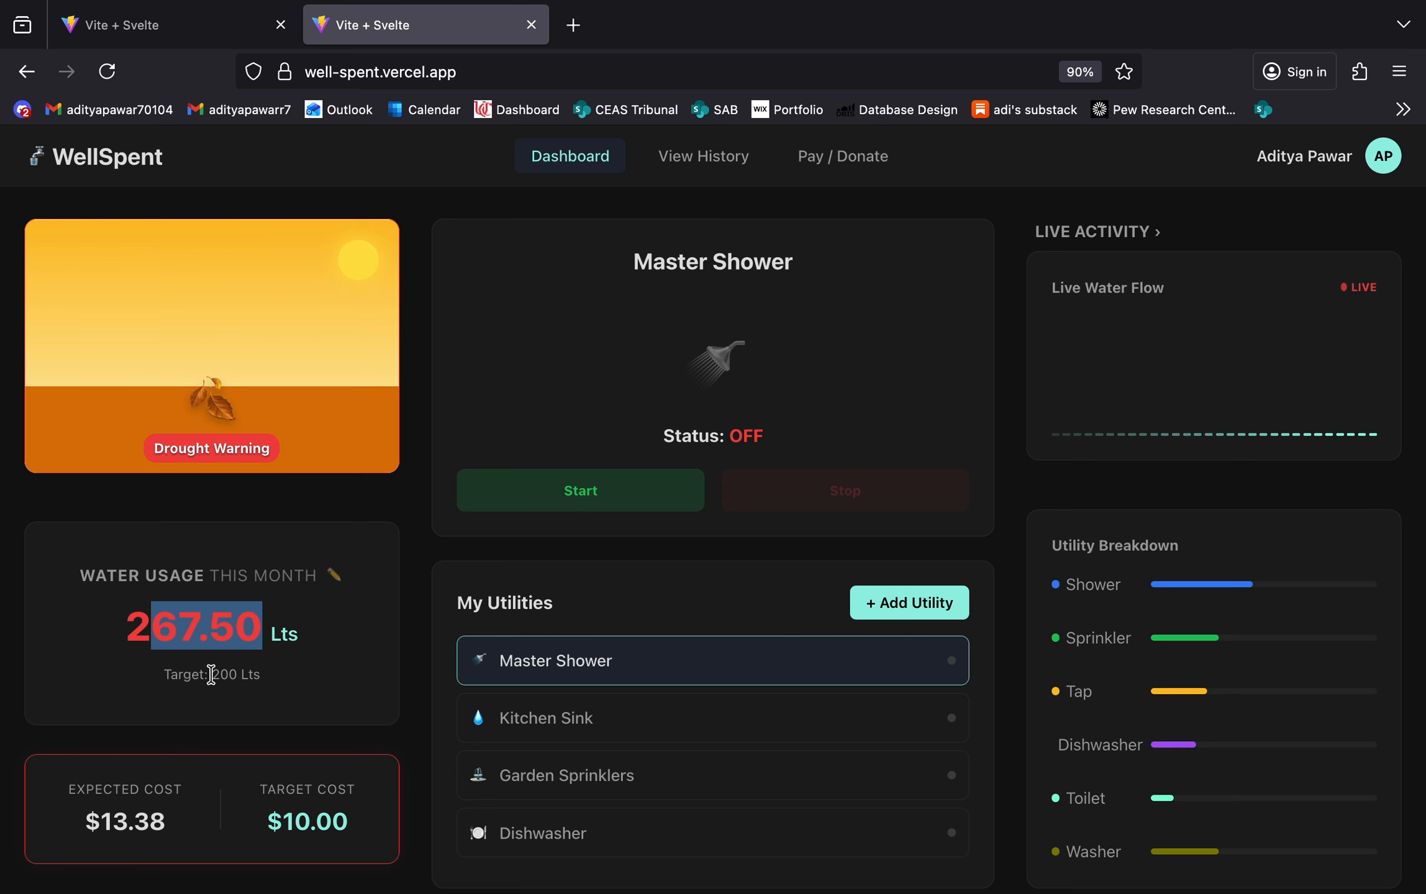
left_click_drag(209, 674, 276, 685)
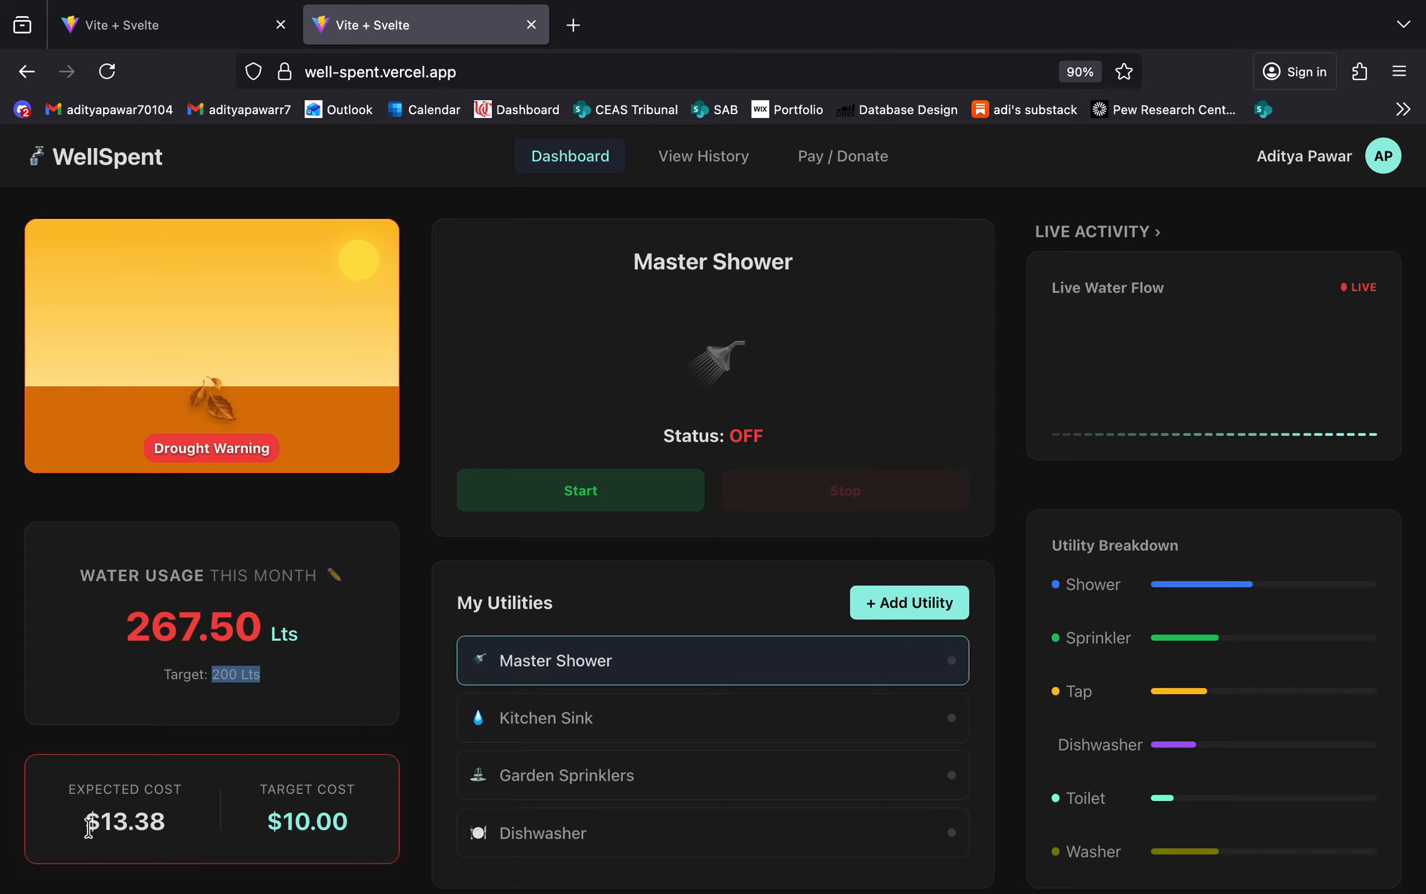
left_click_drag(86, 827, 126, 826)
left_click(194, 835)
left_click_drag(265, 829, 350, 829)
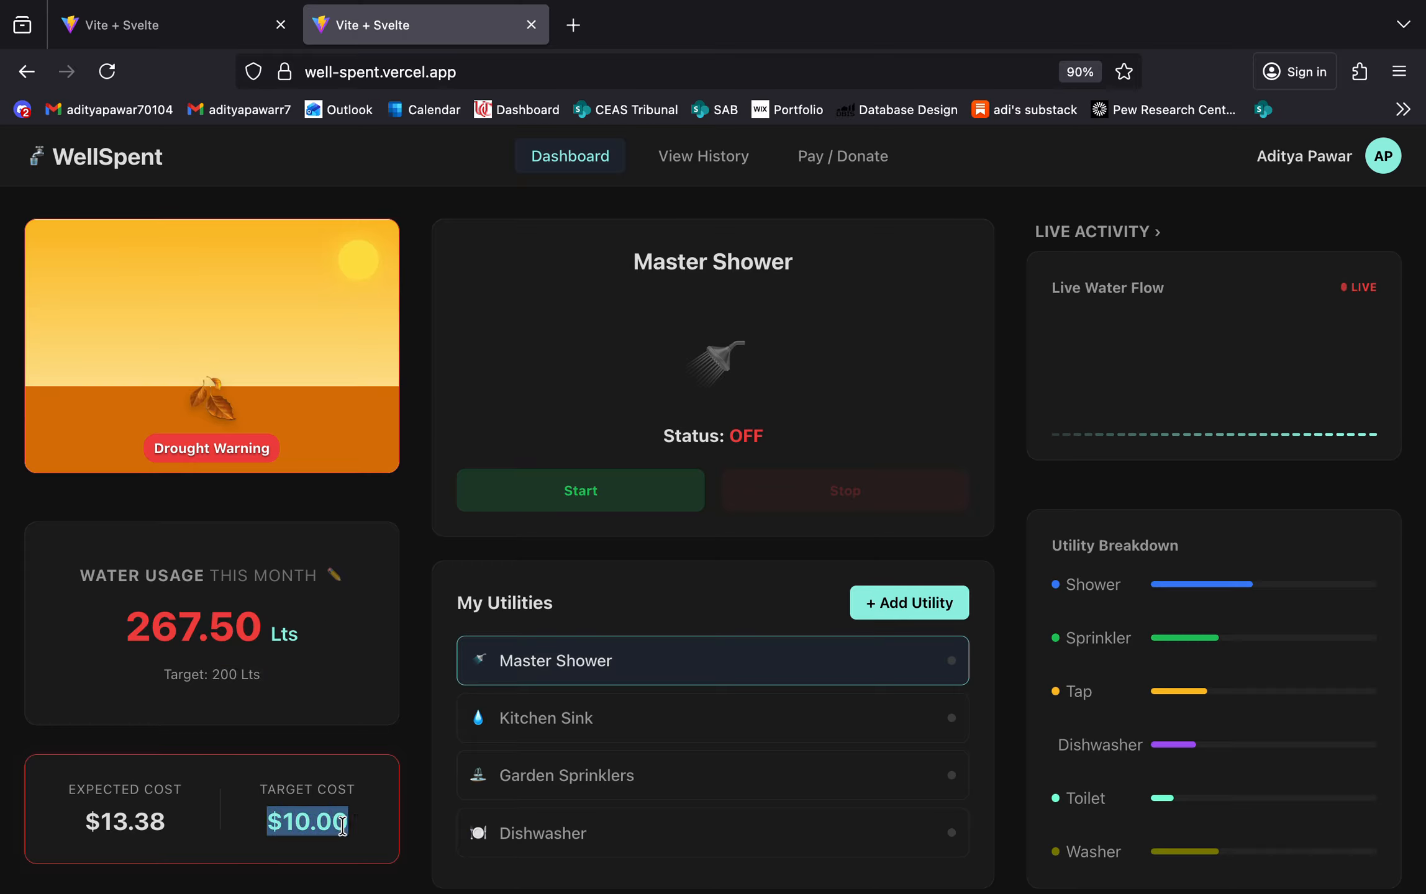
left_click(266, 696)
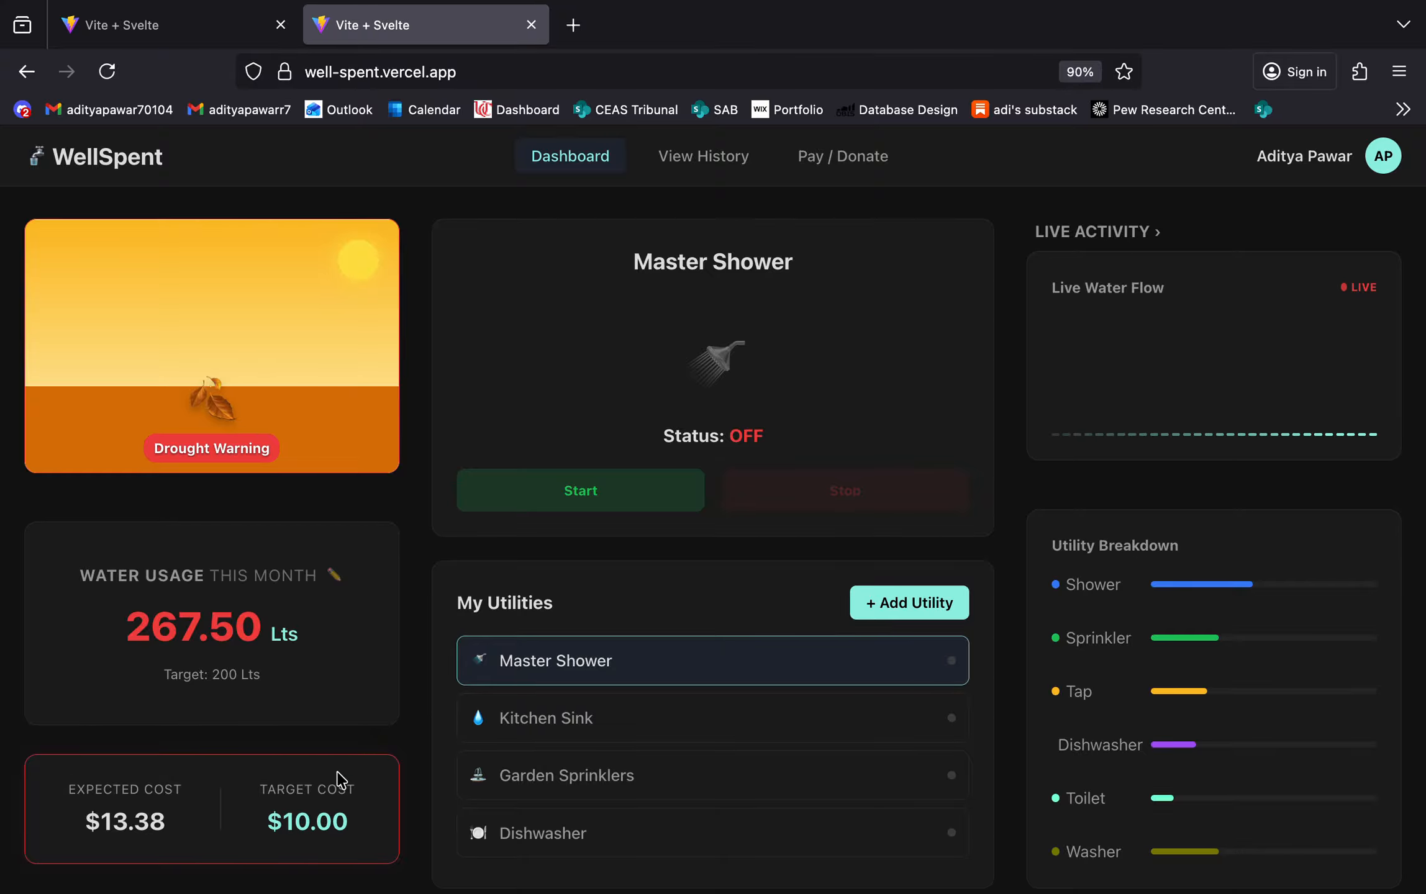
Set the monthly water usage target to 275 liters.
left_click(339, 581)
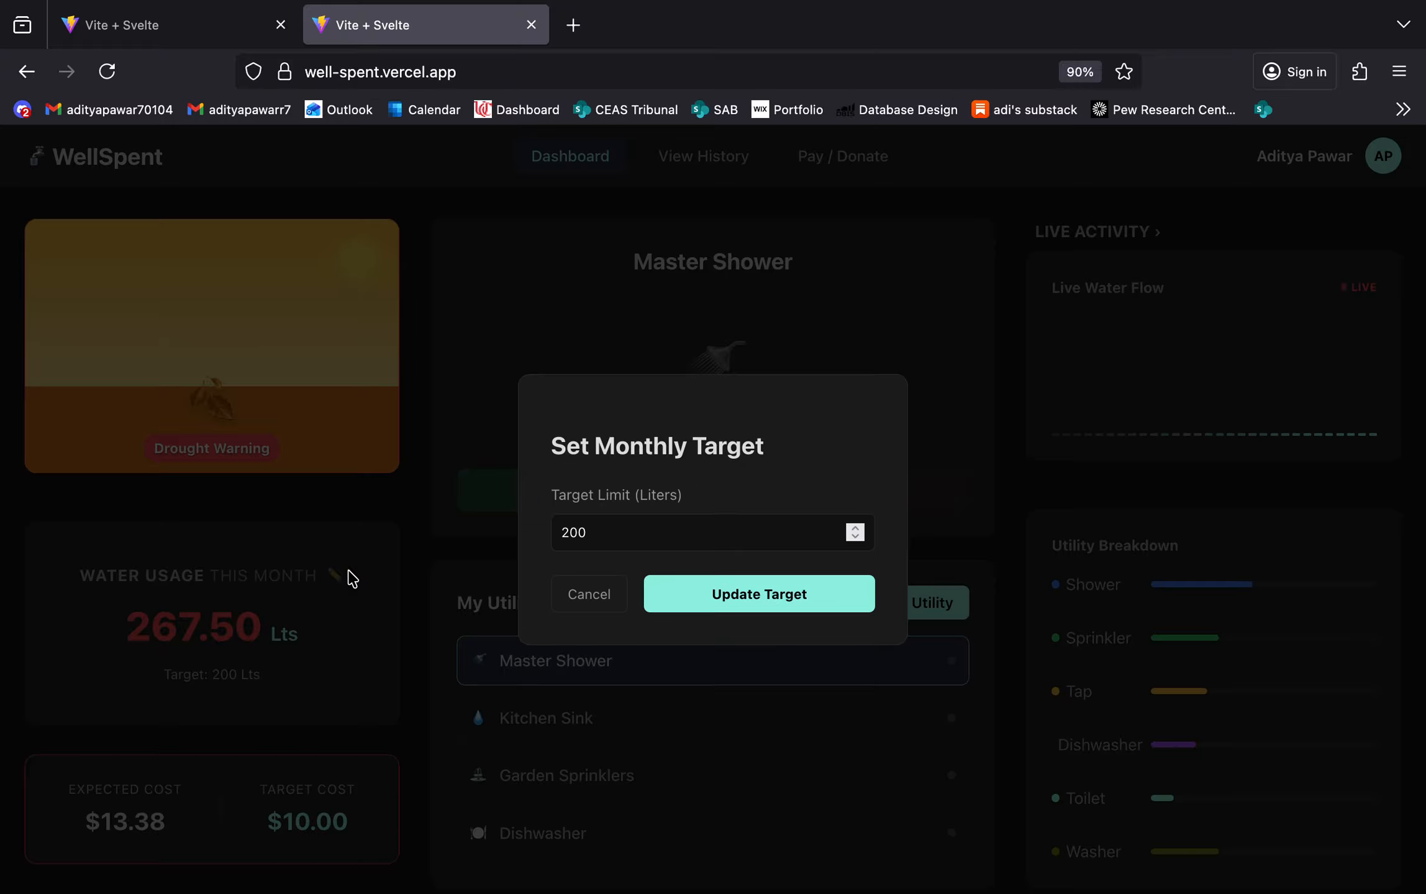
left_click(677, 525)
key("BackSpace")
key("BackSpace")
key("BackSpace")
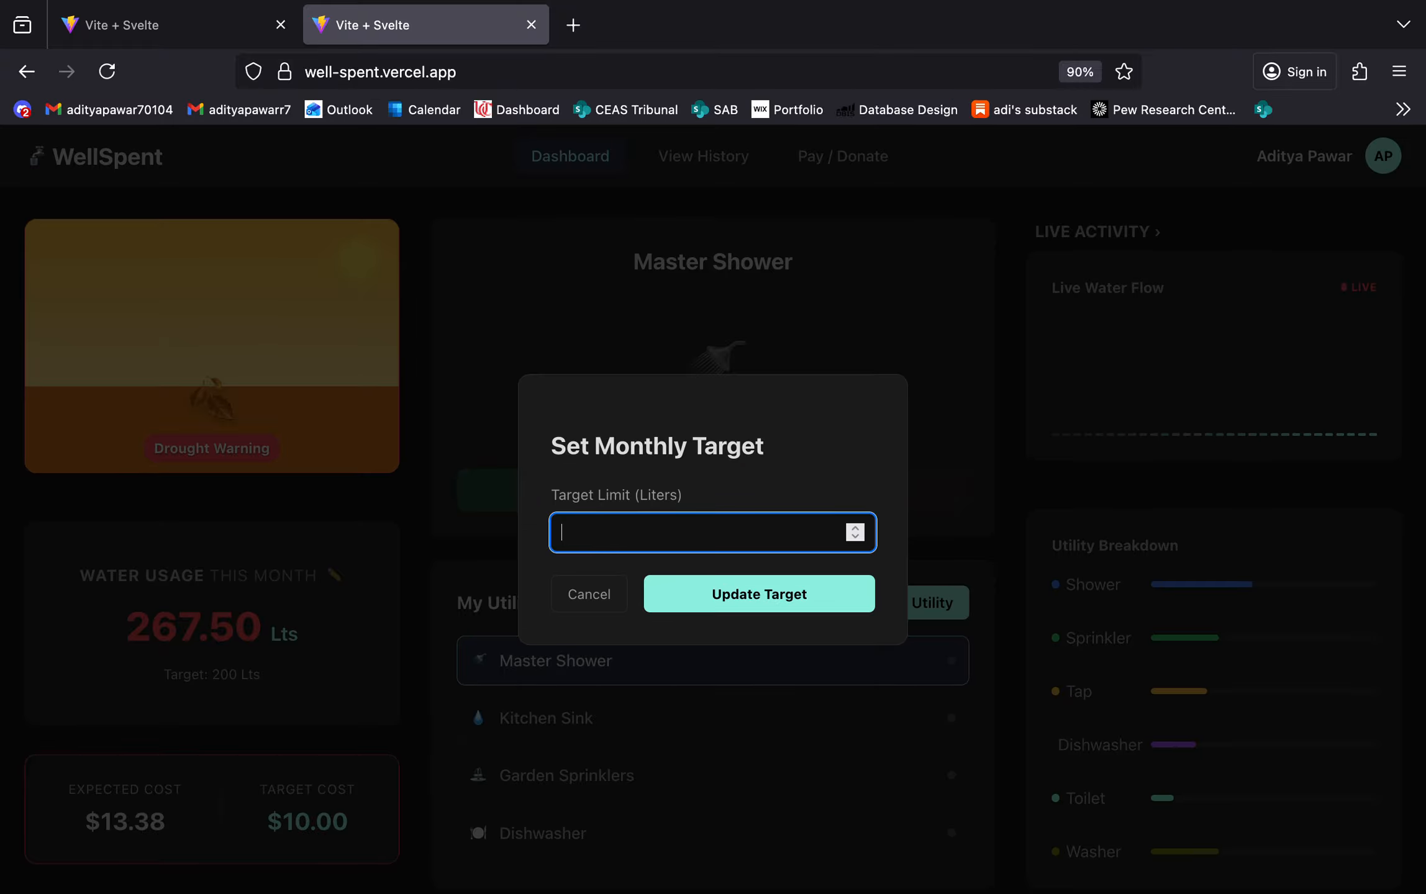
type("275")
left_click(803, 593)
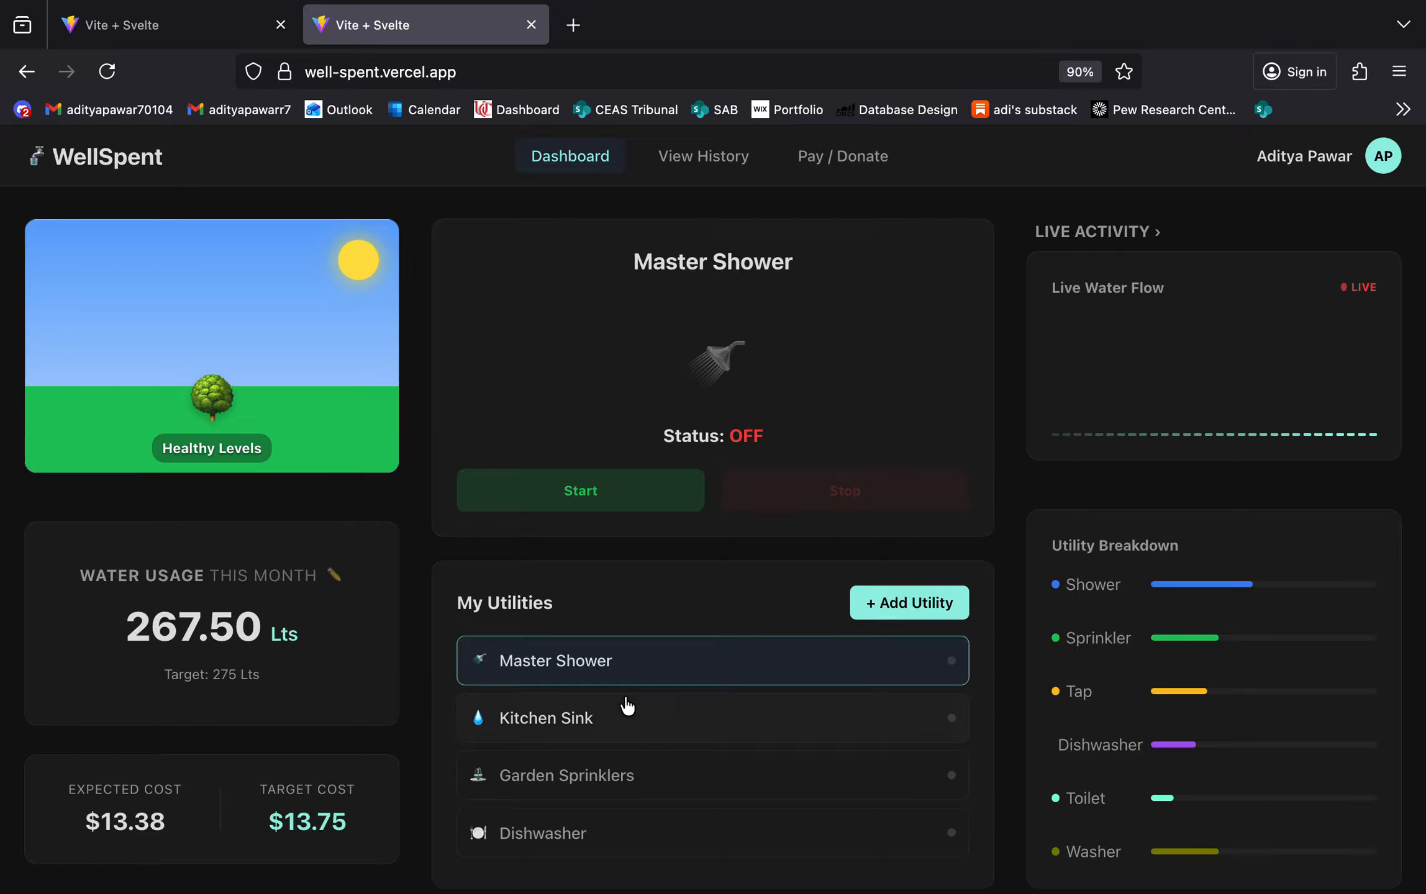
Turn on the Master Shower and the Kitchen Sink, and select Garden Sprinklers among the utilities.
left_click(631, 492)
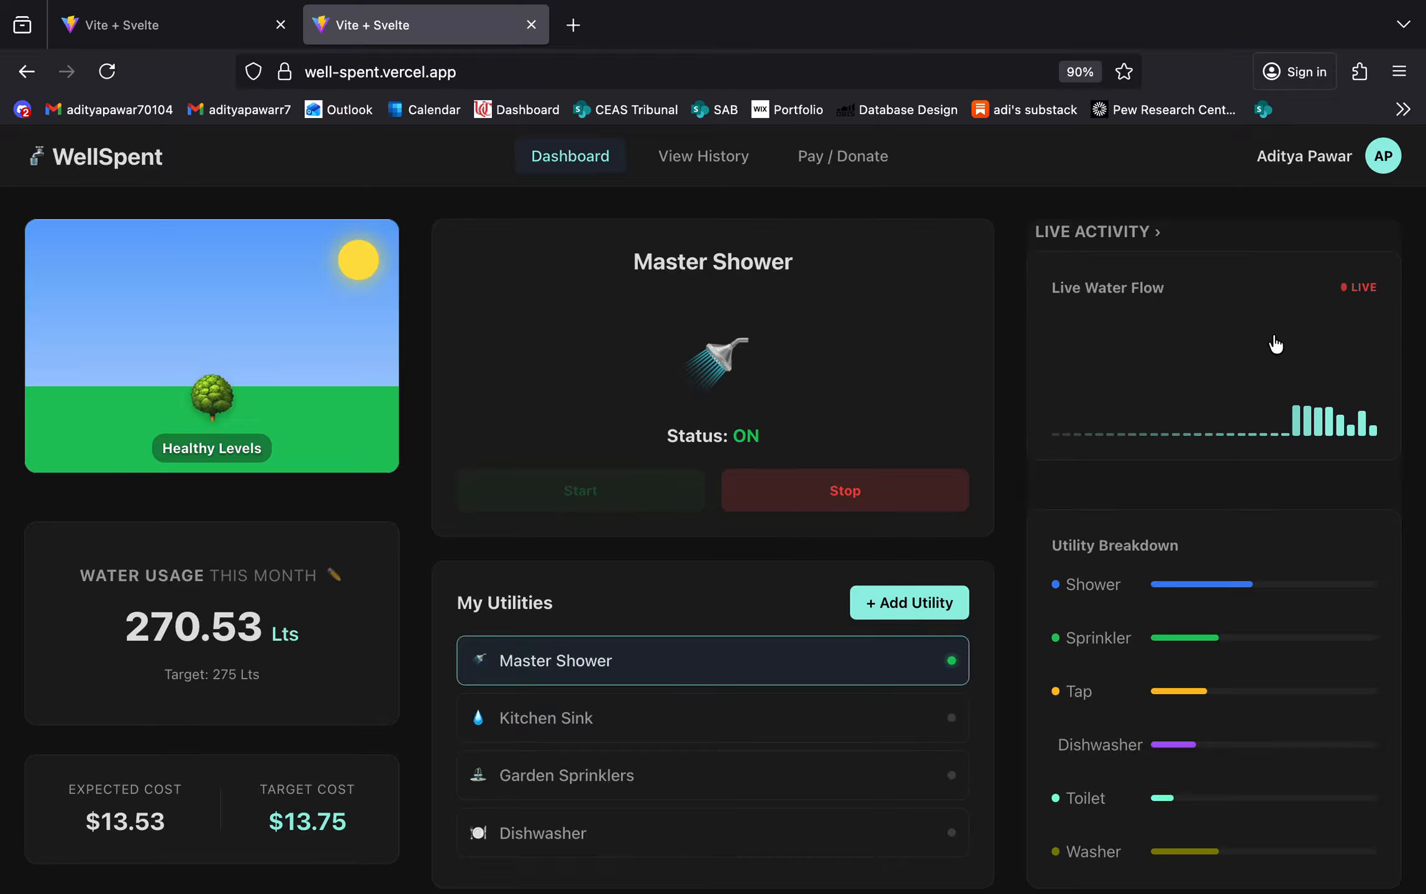
left_click(831, 724)
left_click(646, 493)
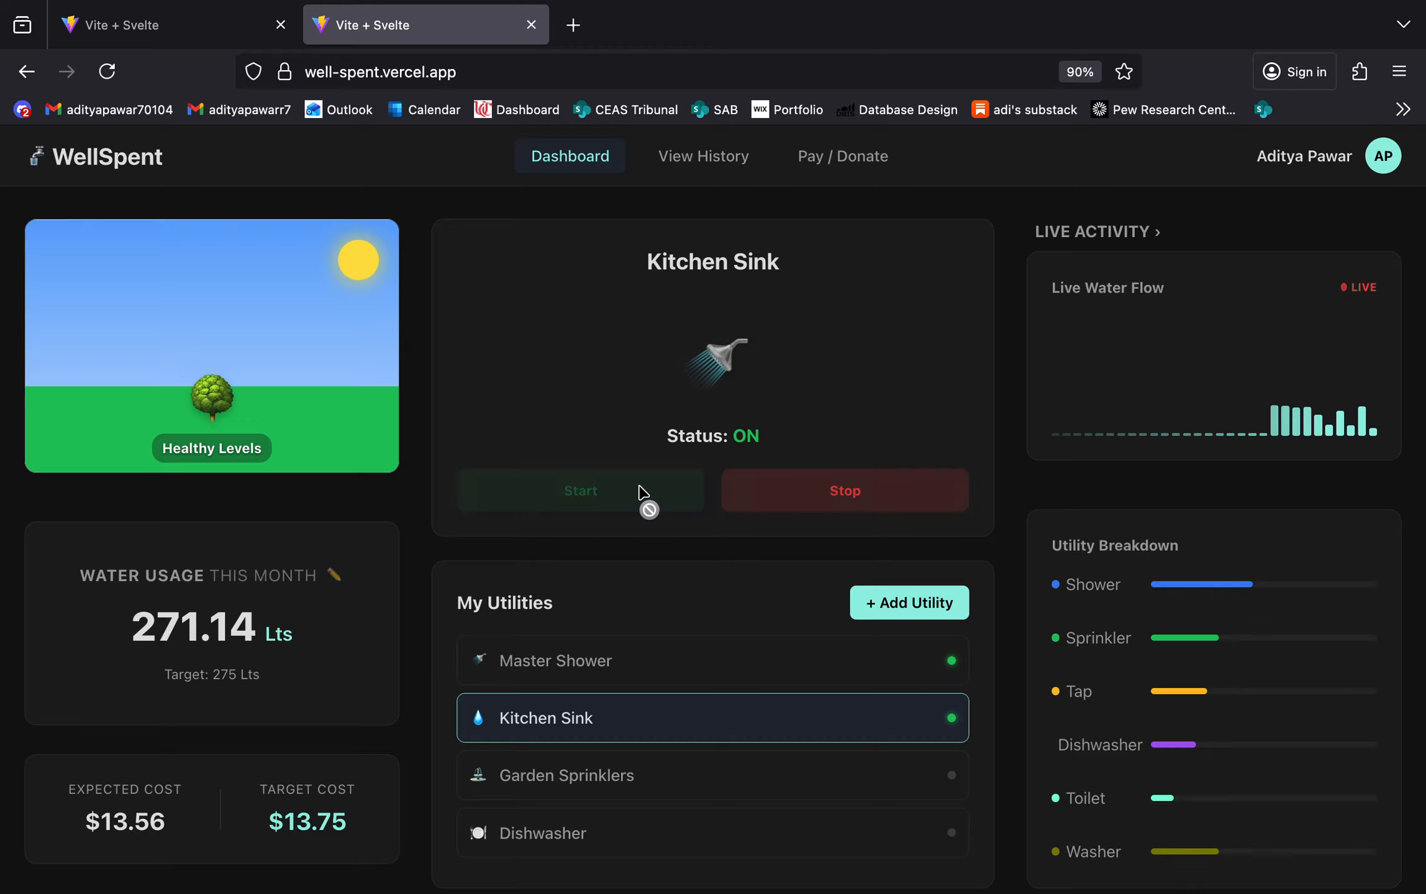
left_click(787, 771)
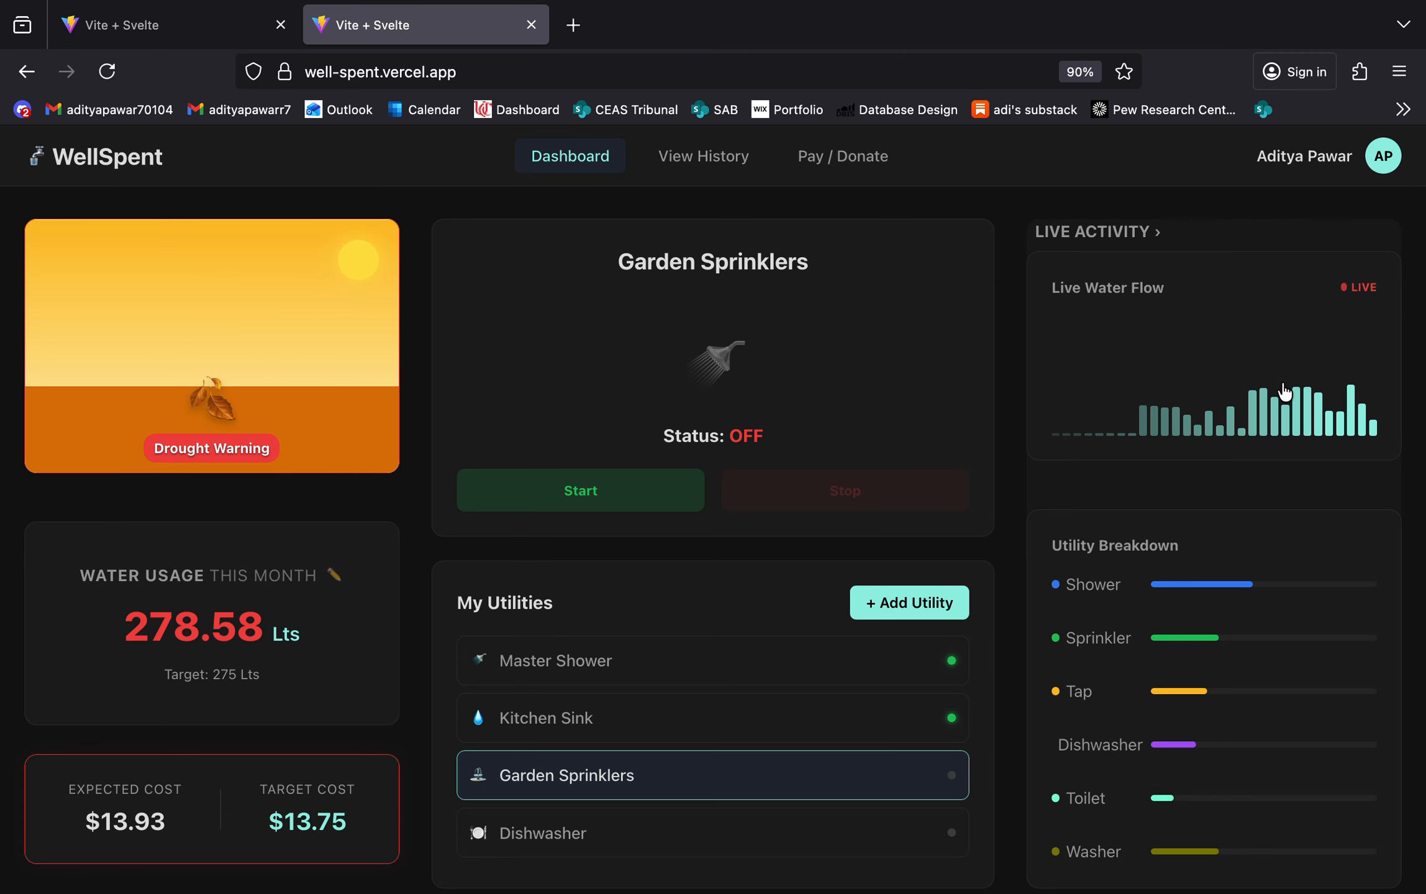
Begin adding a new utility and name it Garden Hose.
left_click(922, 616)
left_click(761, 439)
type("G")
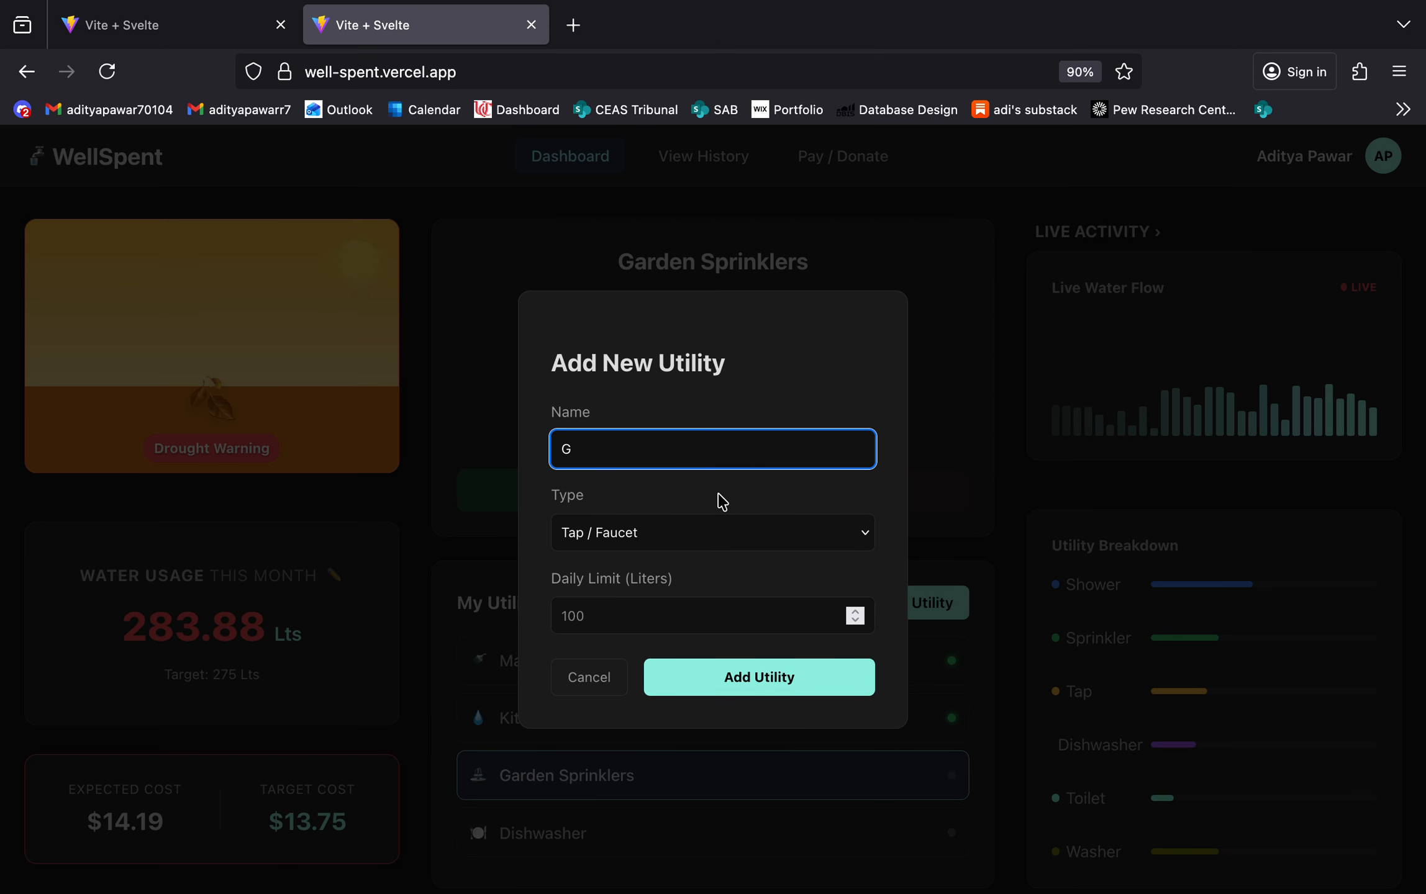
type("arden Hose")
left_click(710, 532)
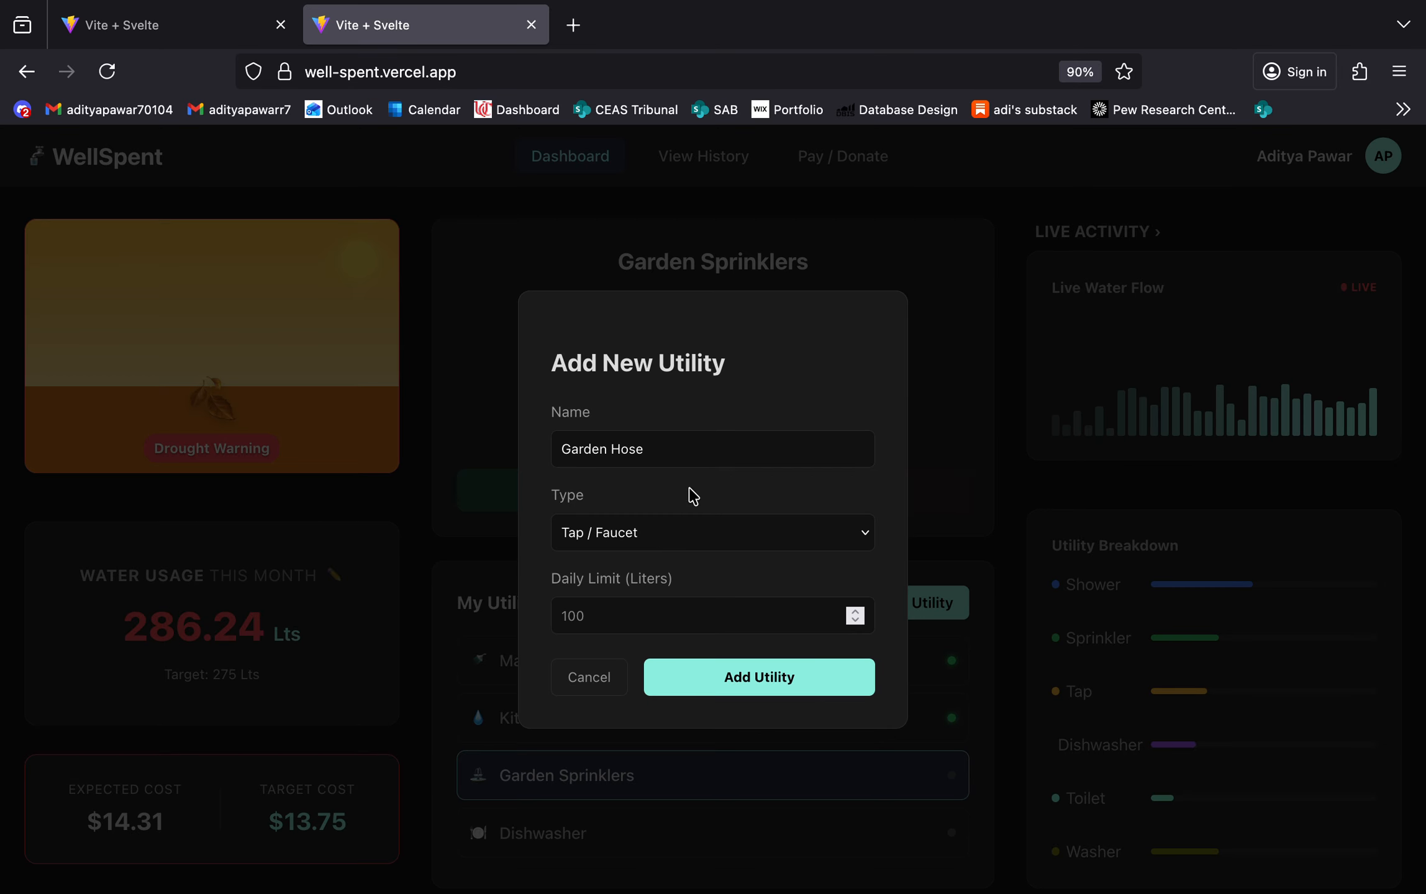
Change the new utility's name to Washer and set its type to Dishwasher.
key("ctrl+a")
left_click(683, 459)
key("ctrl+a")
key("BackSpace")
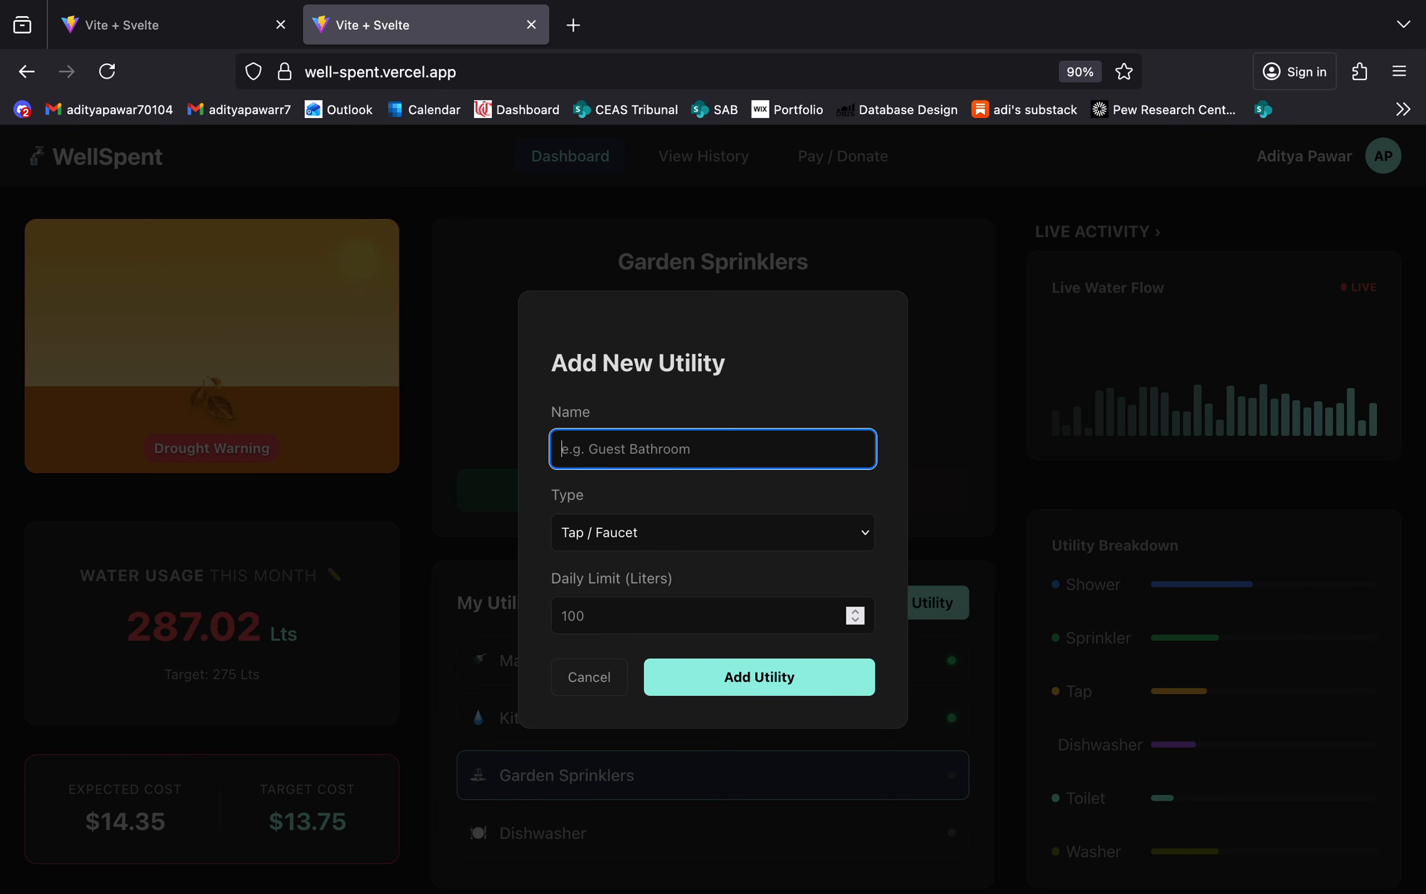
type("Washer")
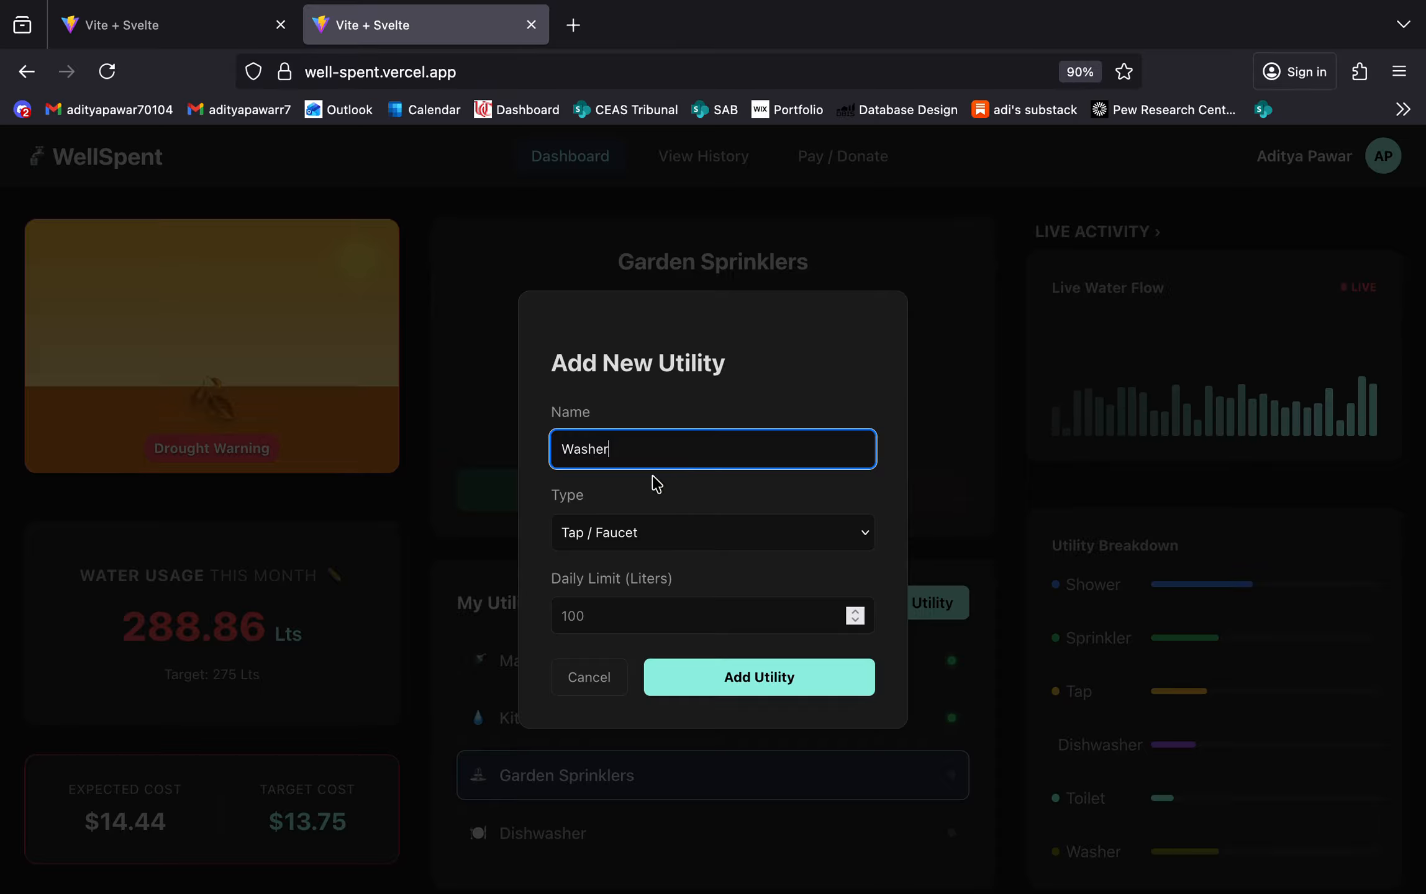
left_click(675, 376)
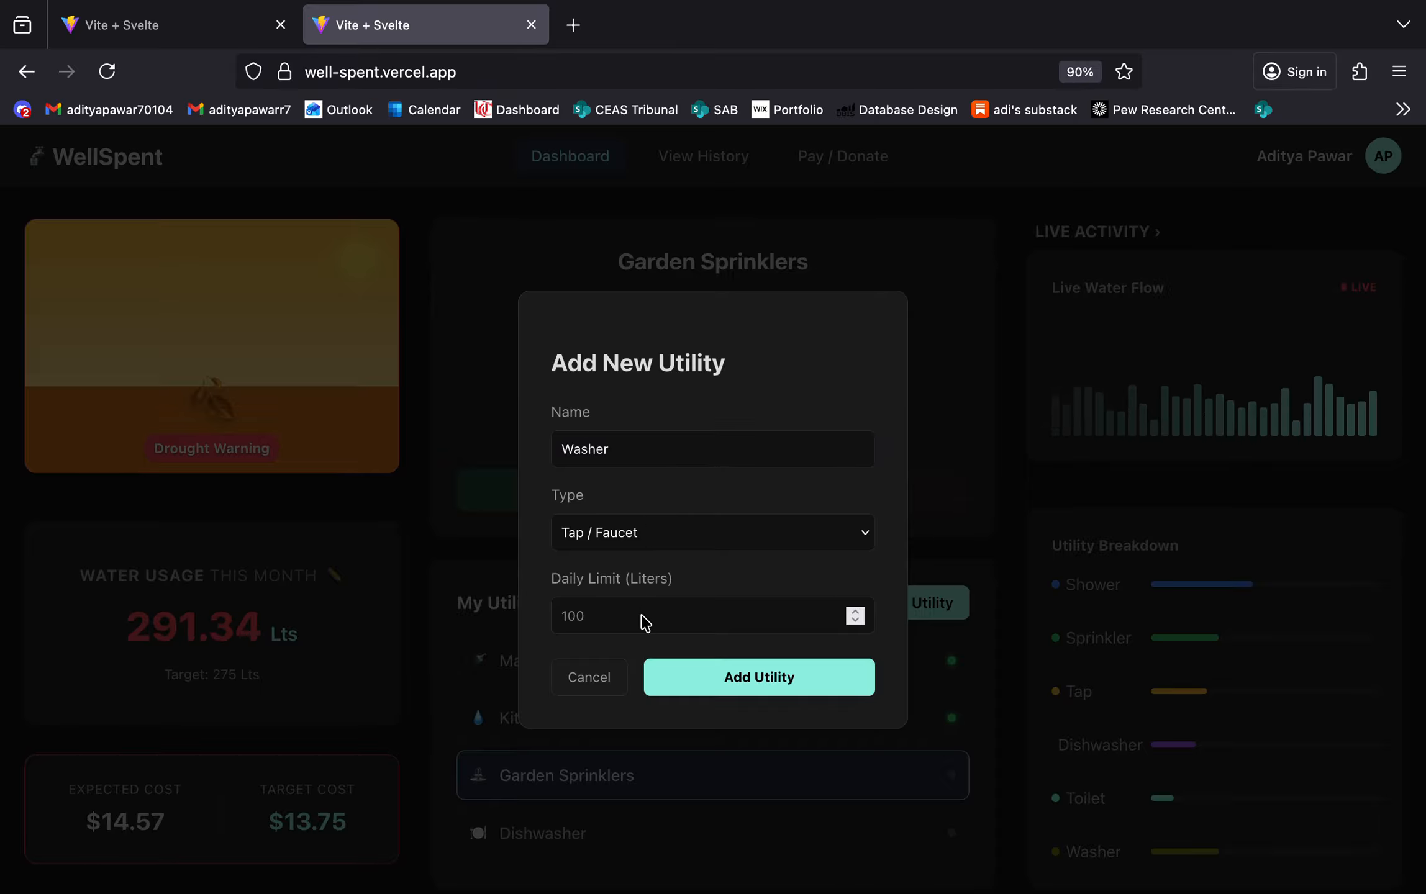
key("Down")
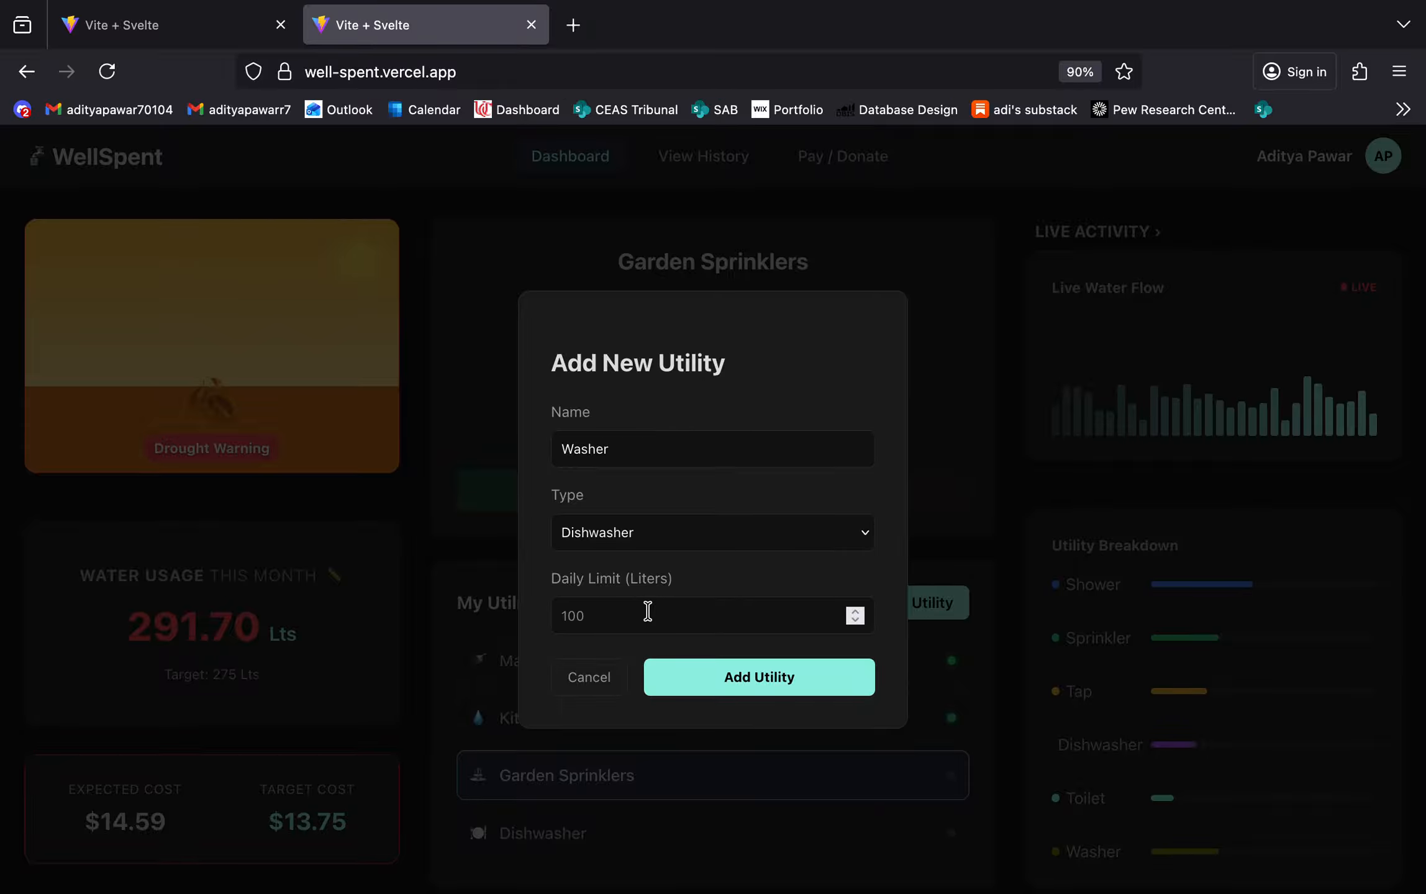
Set the Washer's daily limit to 5 liters and add the utility.
left_click(647, 613)
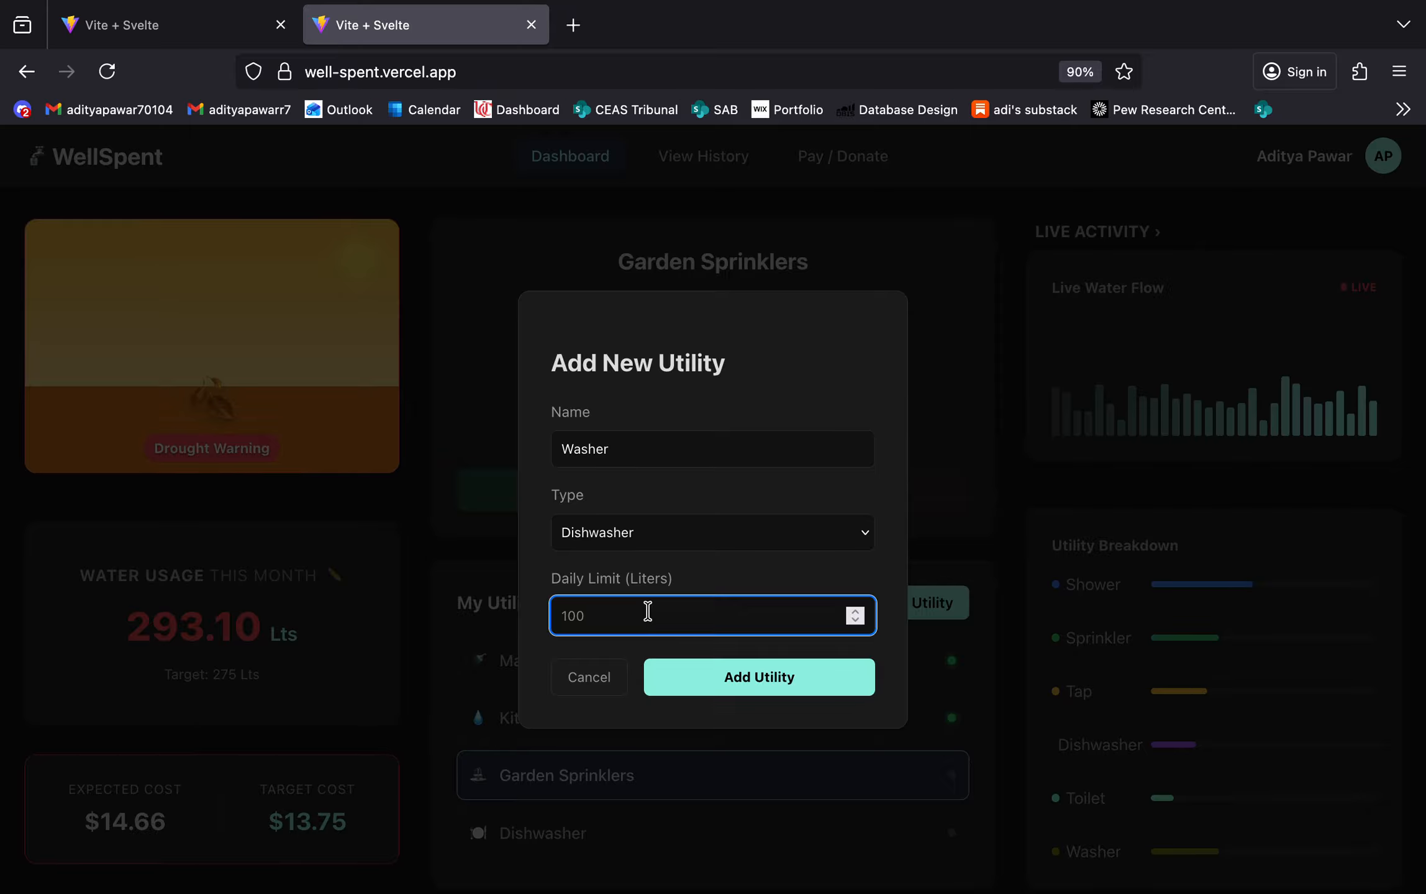
type("25")
key("BackSpace")
key("BackSpace")
type("5")
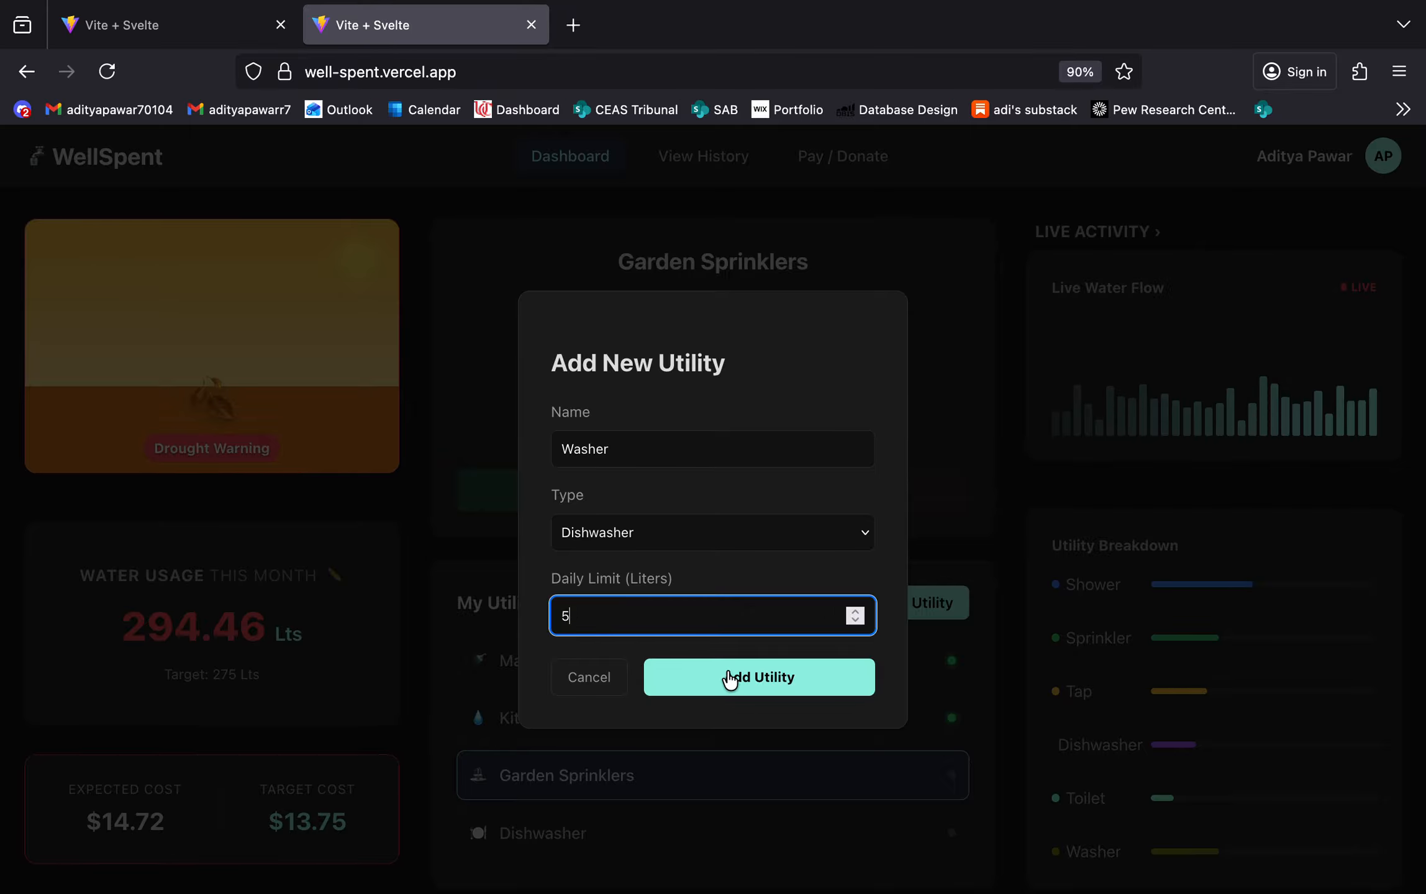
left_click(731, 679)
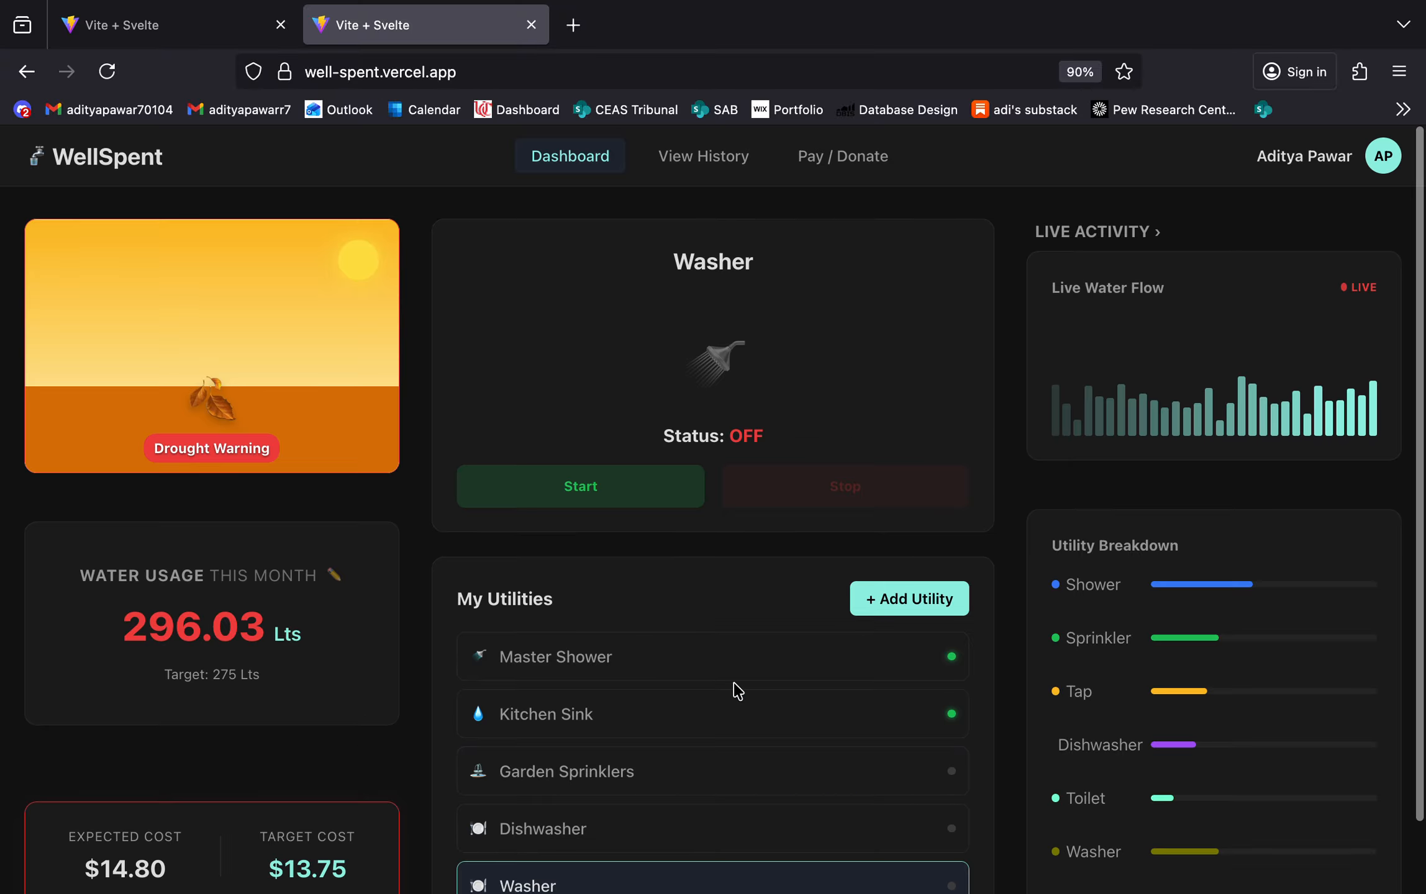
Turn on the Washer and review the live water flow and utility breakdown.
scroll(732, 691, "down", 2)
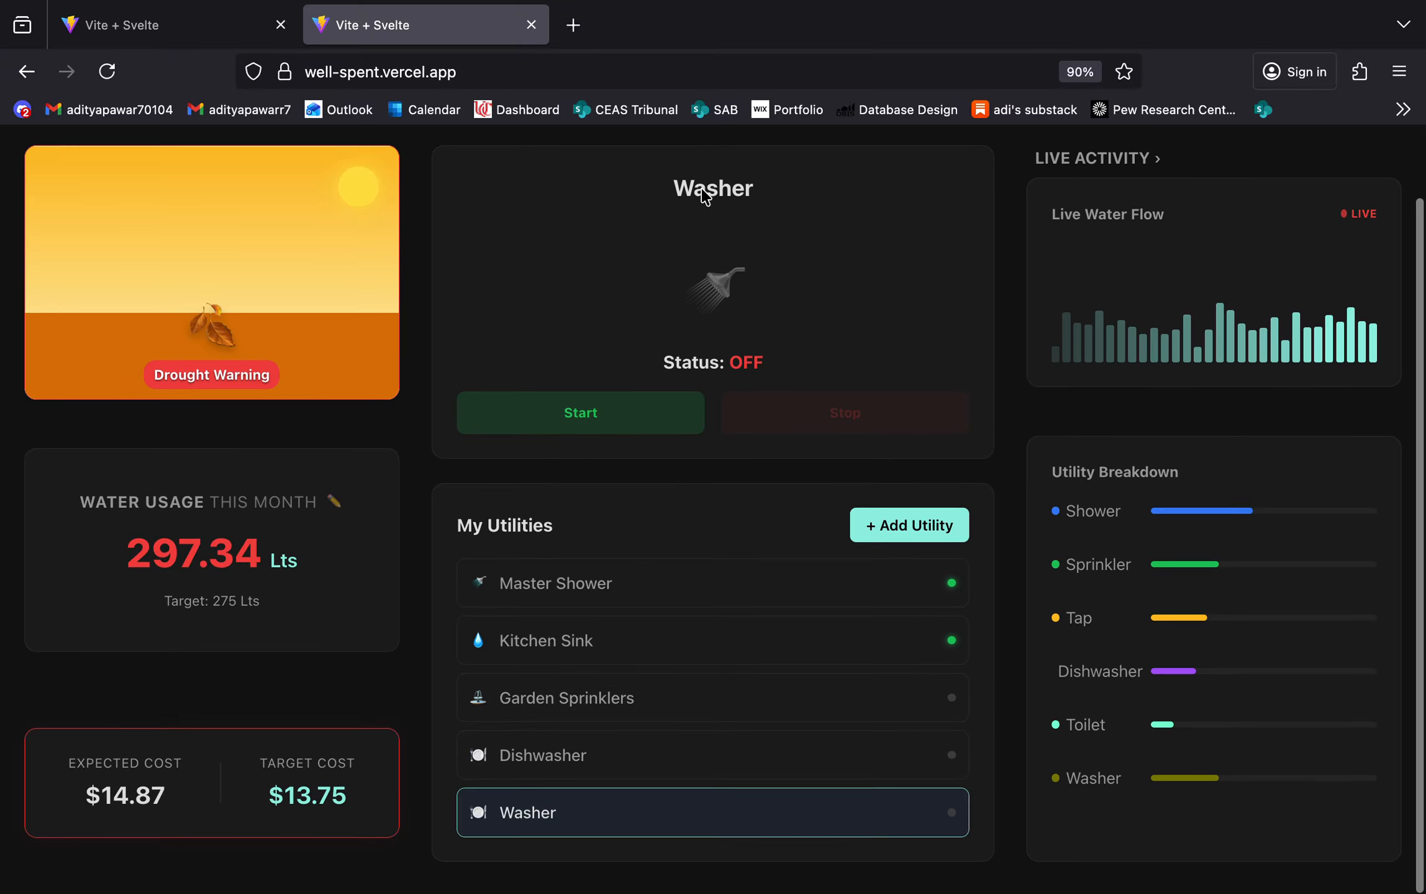
left_click(643, 422)
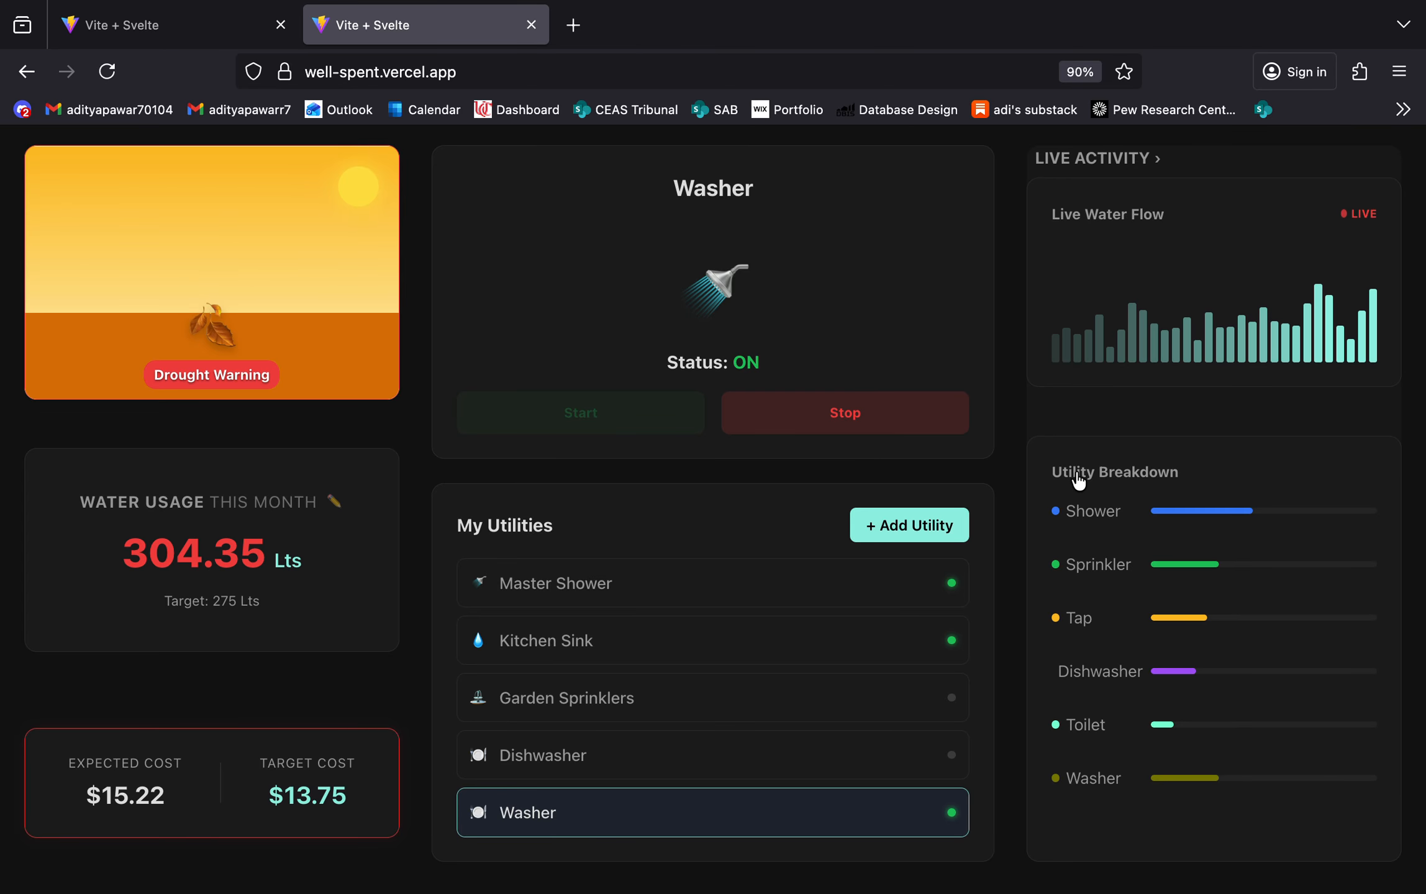
scroll(1068, 484, "up", 1)
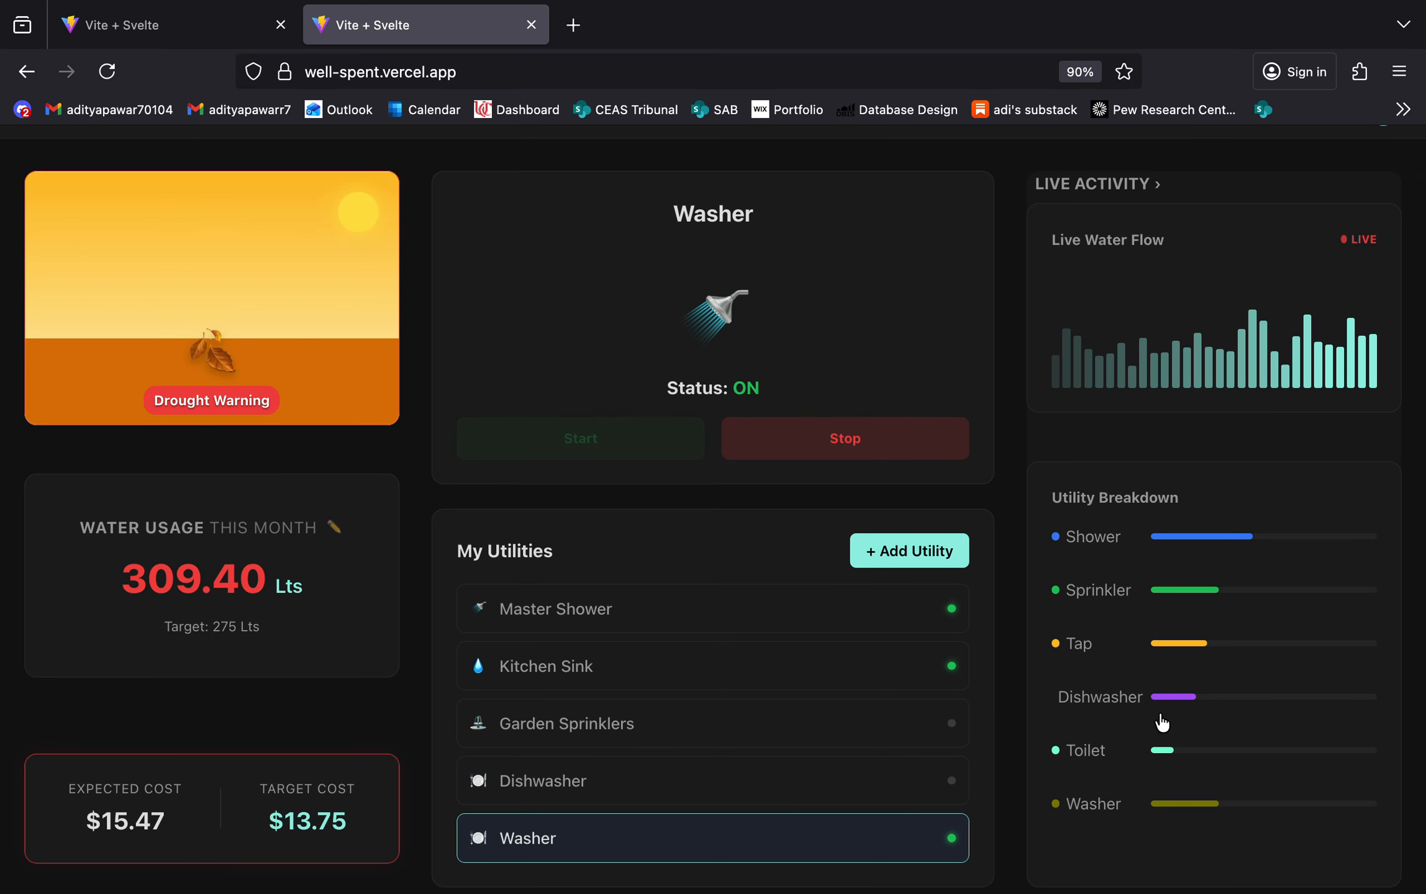
scroll(1219, 597, "up", 2)
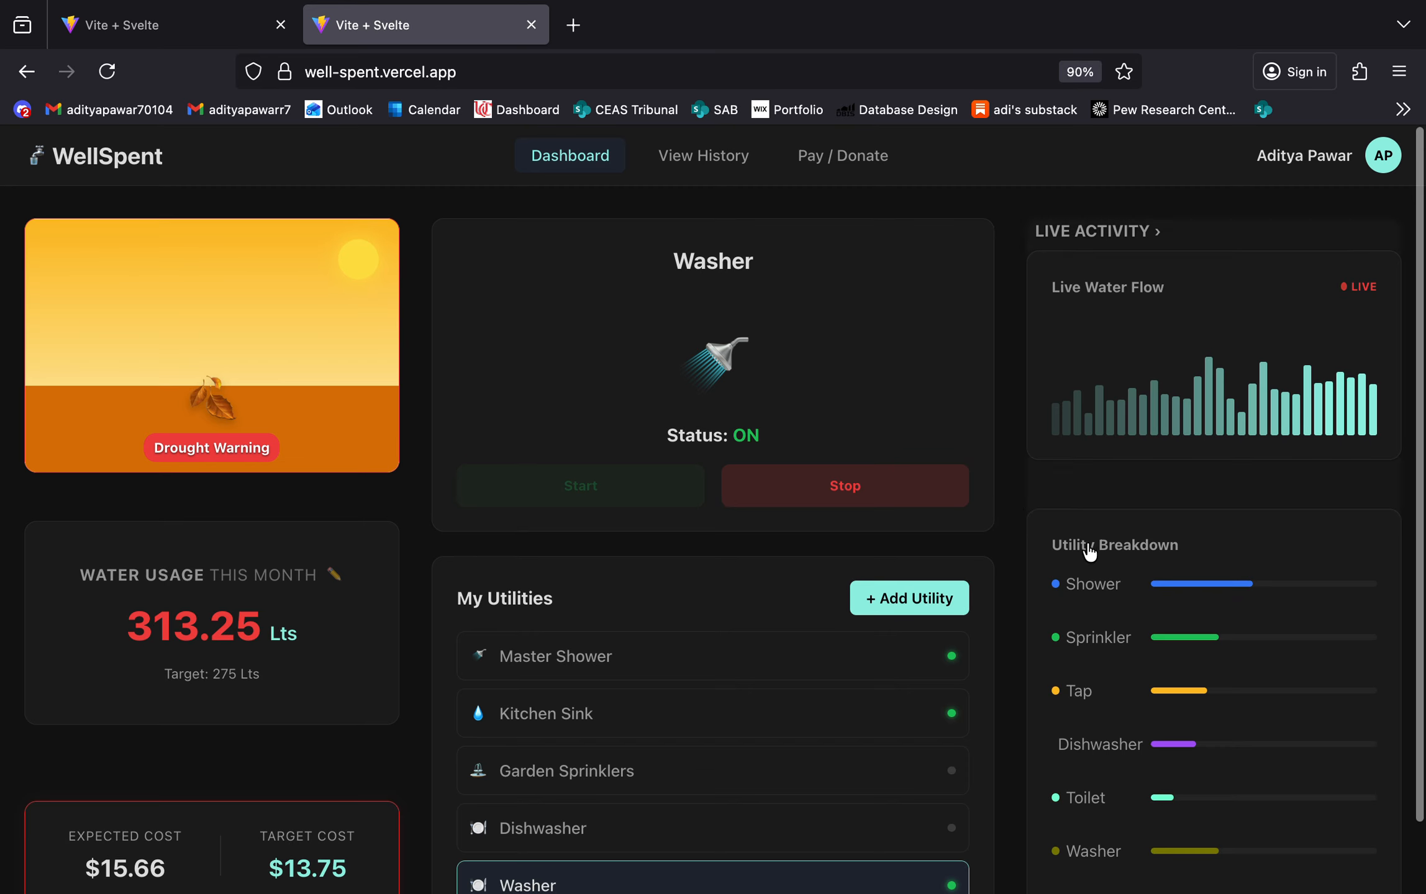
Open the usage history and review its statement period choices, yearly usage chart and utility breakdown.
left_click(719, 171)
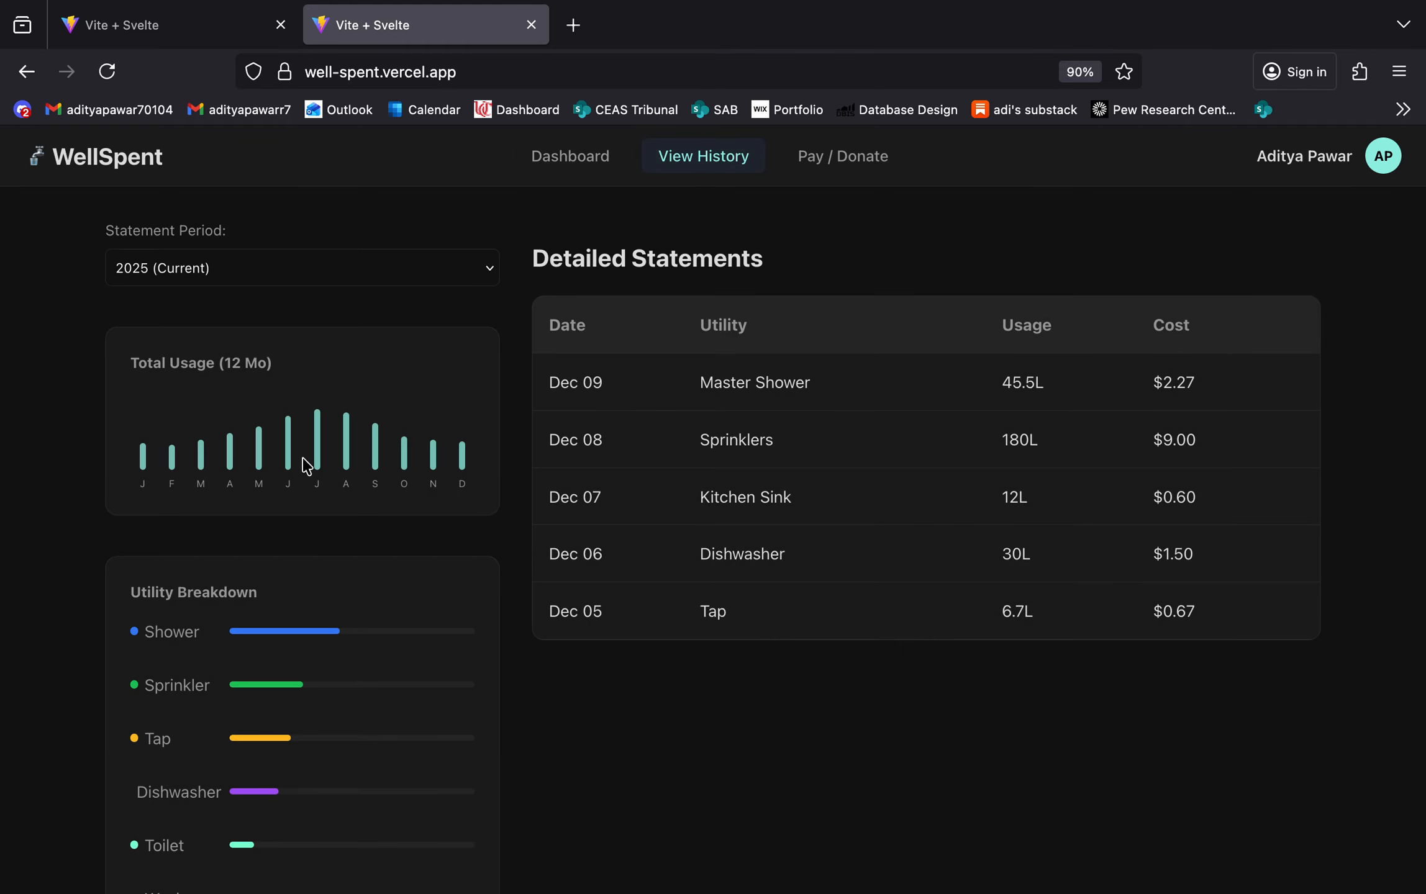
left_click(331, 279)
left_click(319, 309)
left_click(311, 294)
left_click(330, 276)
left_click(331, 219)
scroll(417, 515, "down", 2)
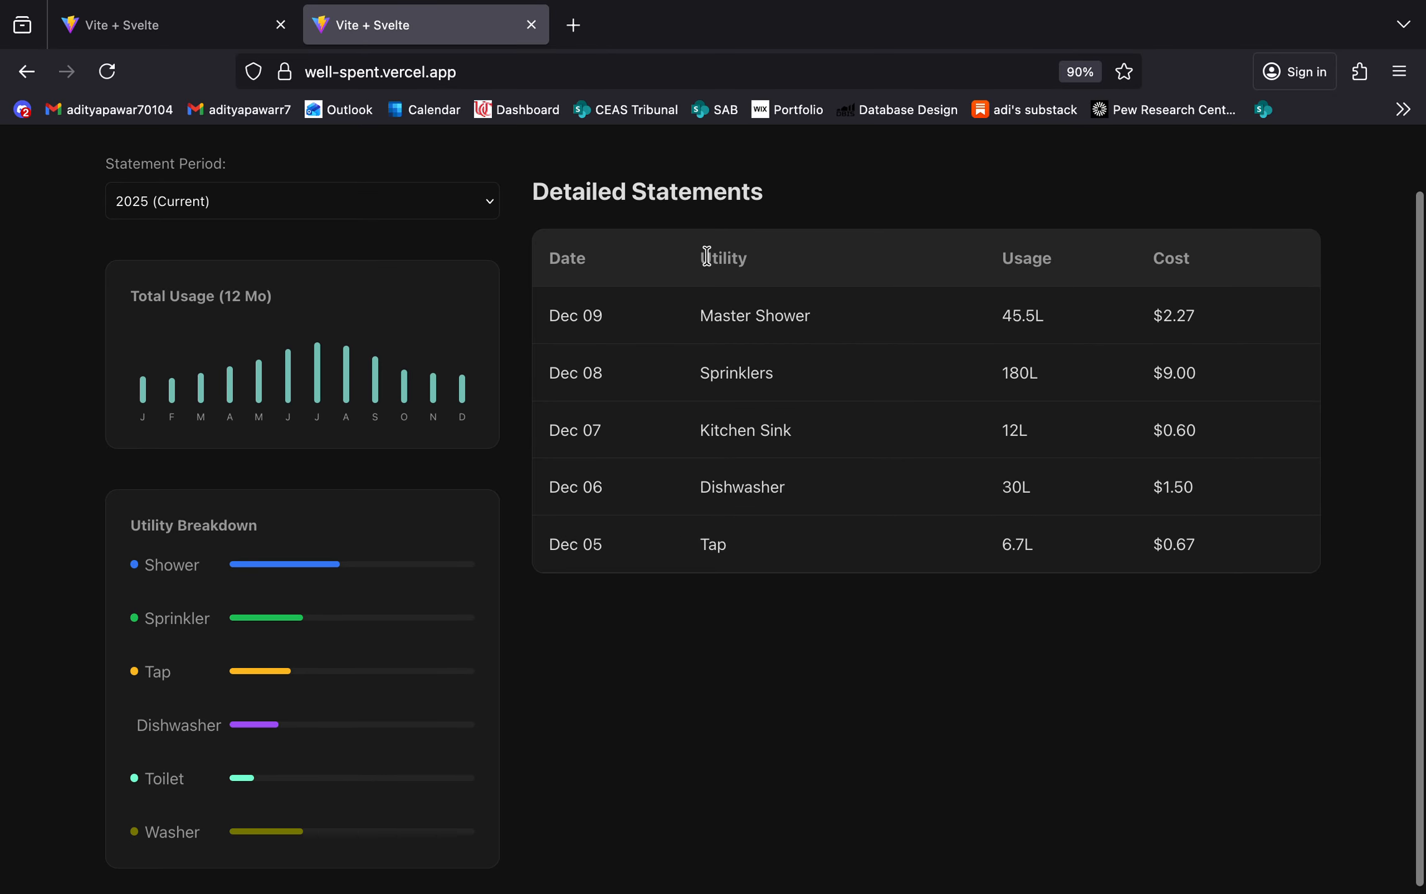
Examine the utility, usage and cost entries in the detailed statements.
left_click_drag(741, 544, 743, 449)
left_click(743, 449)
left_click_drag(1003, 311, 1049, 318)
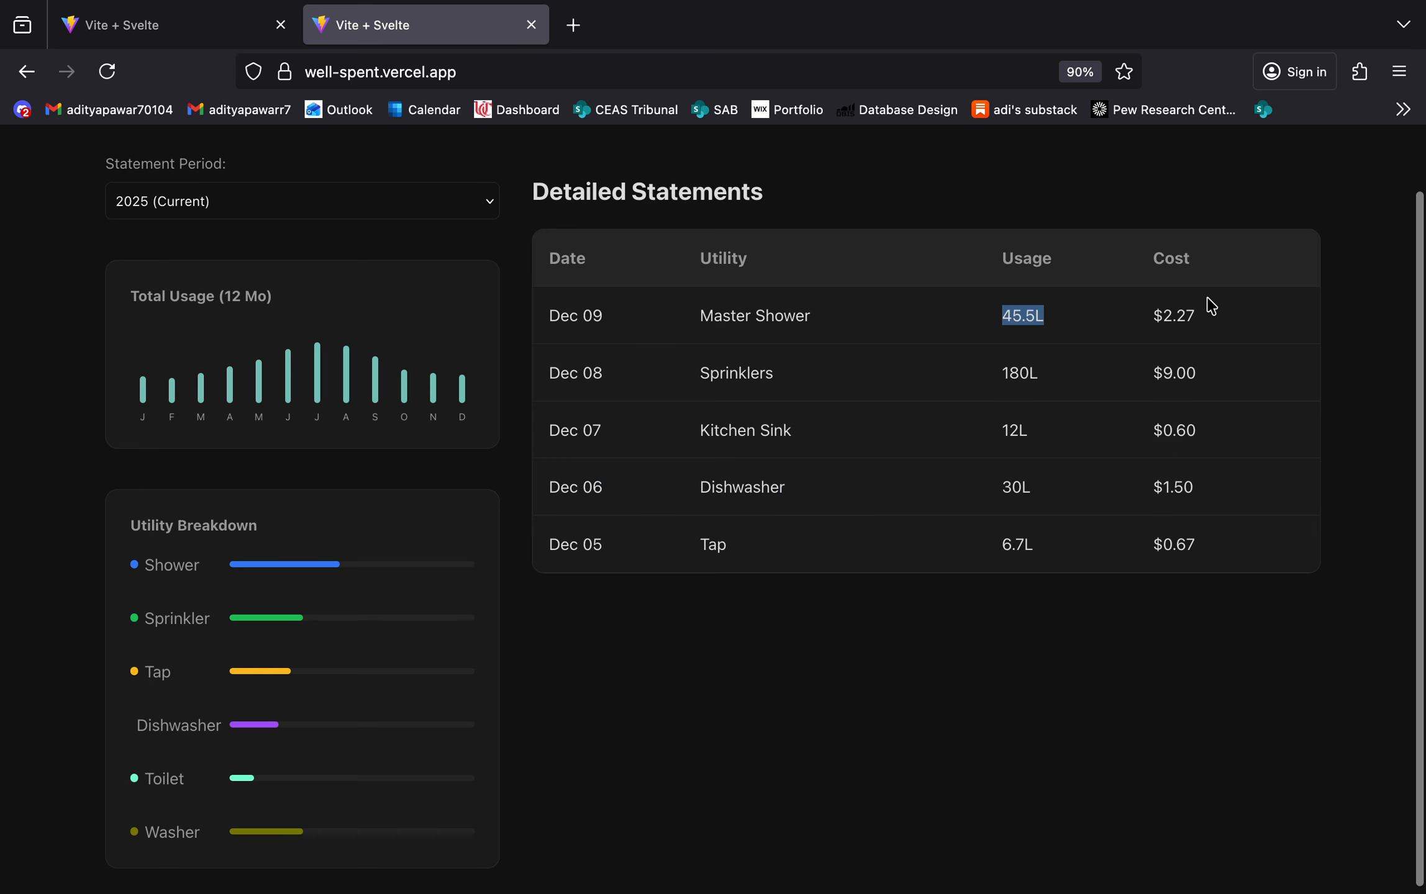
left_click_drag(1209, 304, 1186, 310)
scroll(1189, 328, "up", 2)
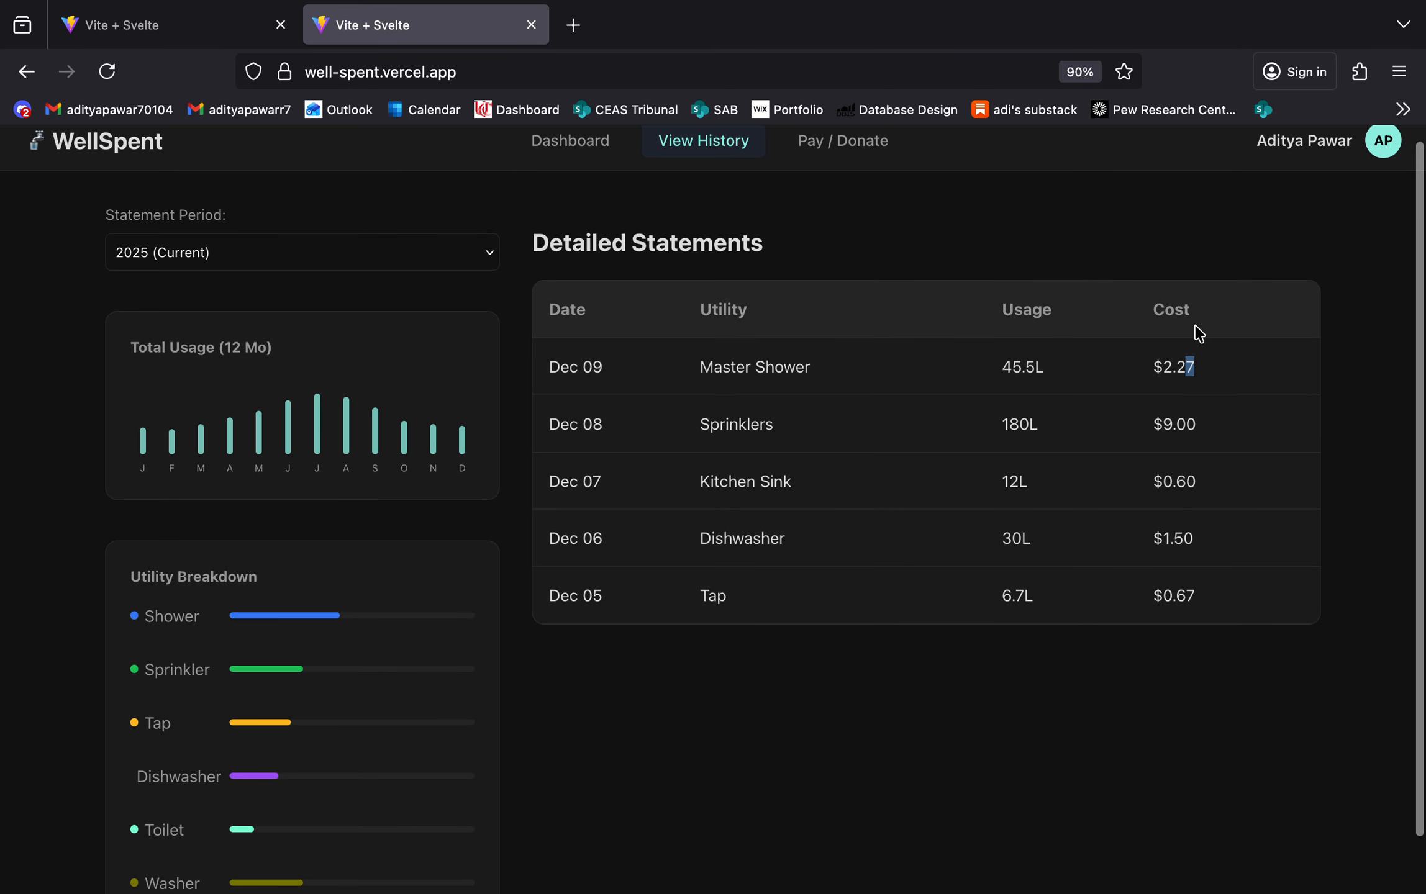
Return to the dashboard and set the monthly water usage target to 370 liters.
left_click(551, 154)
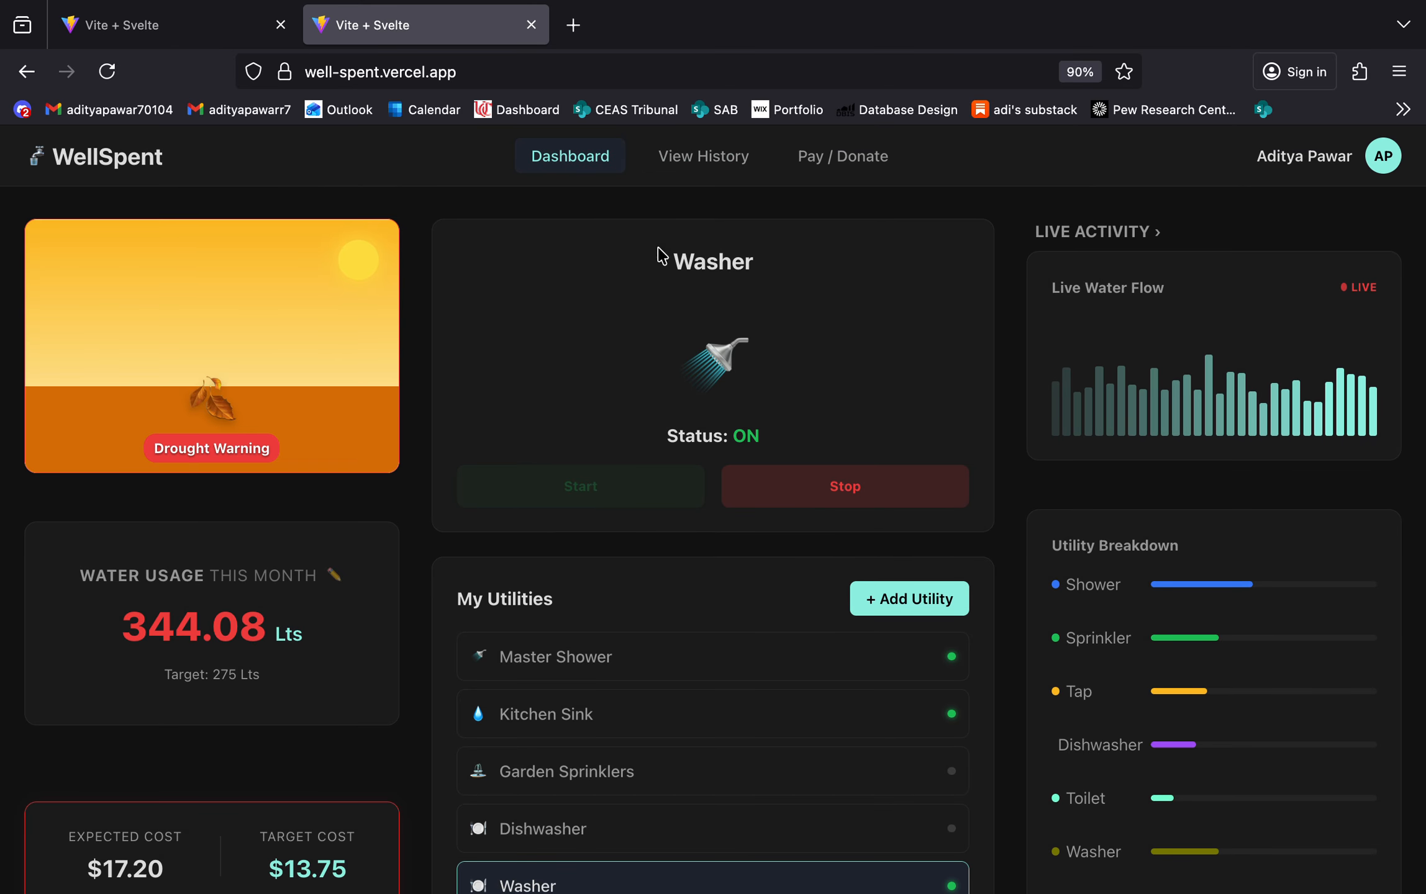
scroll(854, 462, "down", 2)
scroll(853, 461, "up", 2)
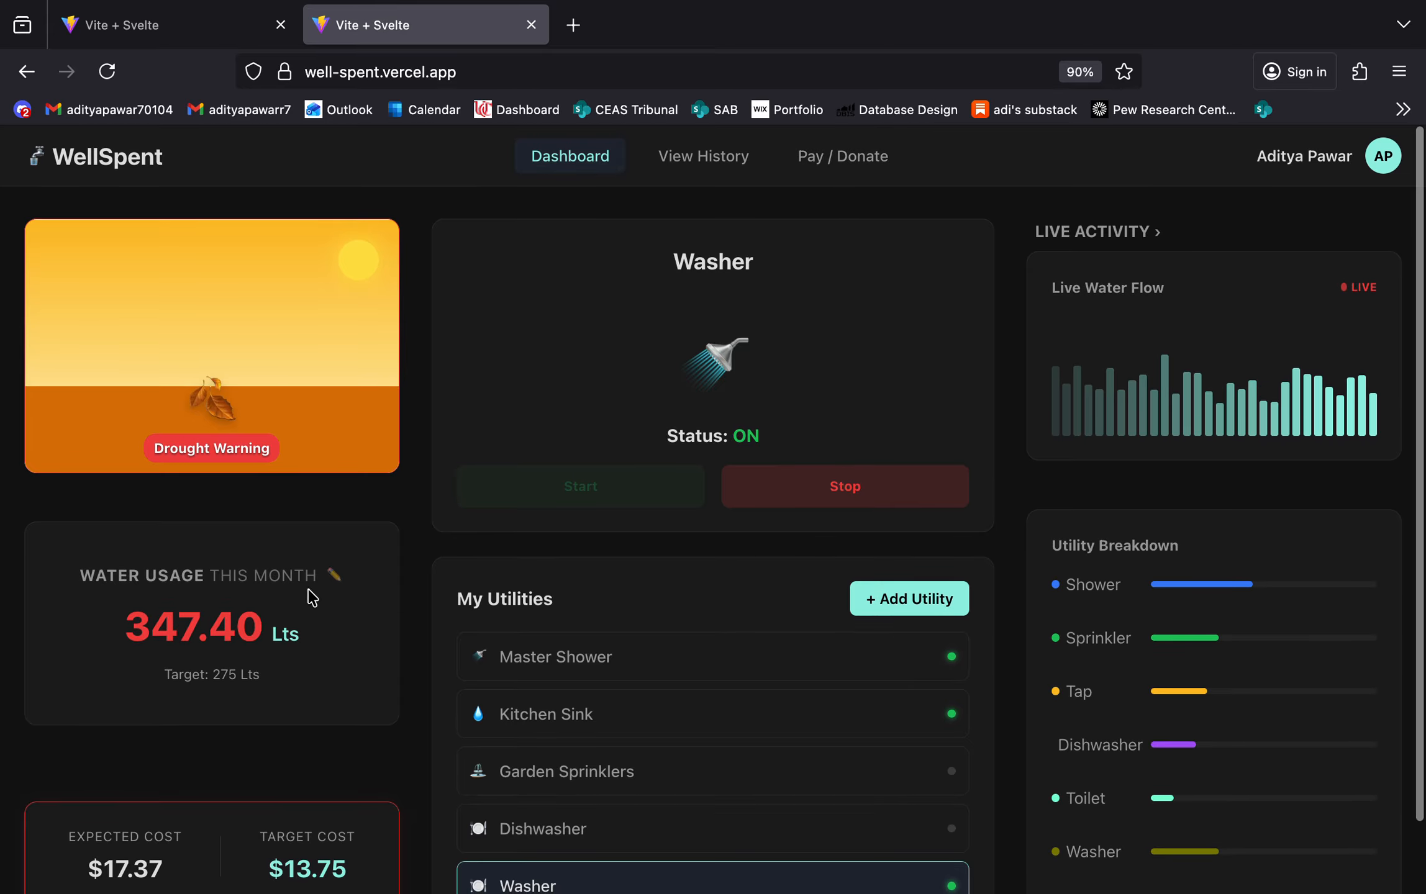
left_click(339, 578)
left_click(618, 535)
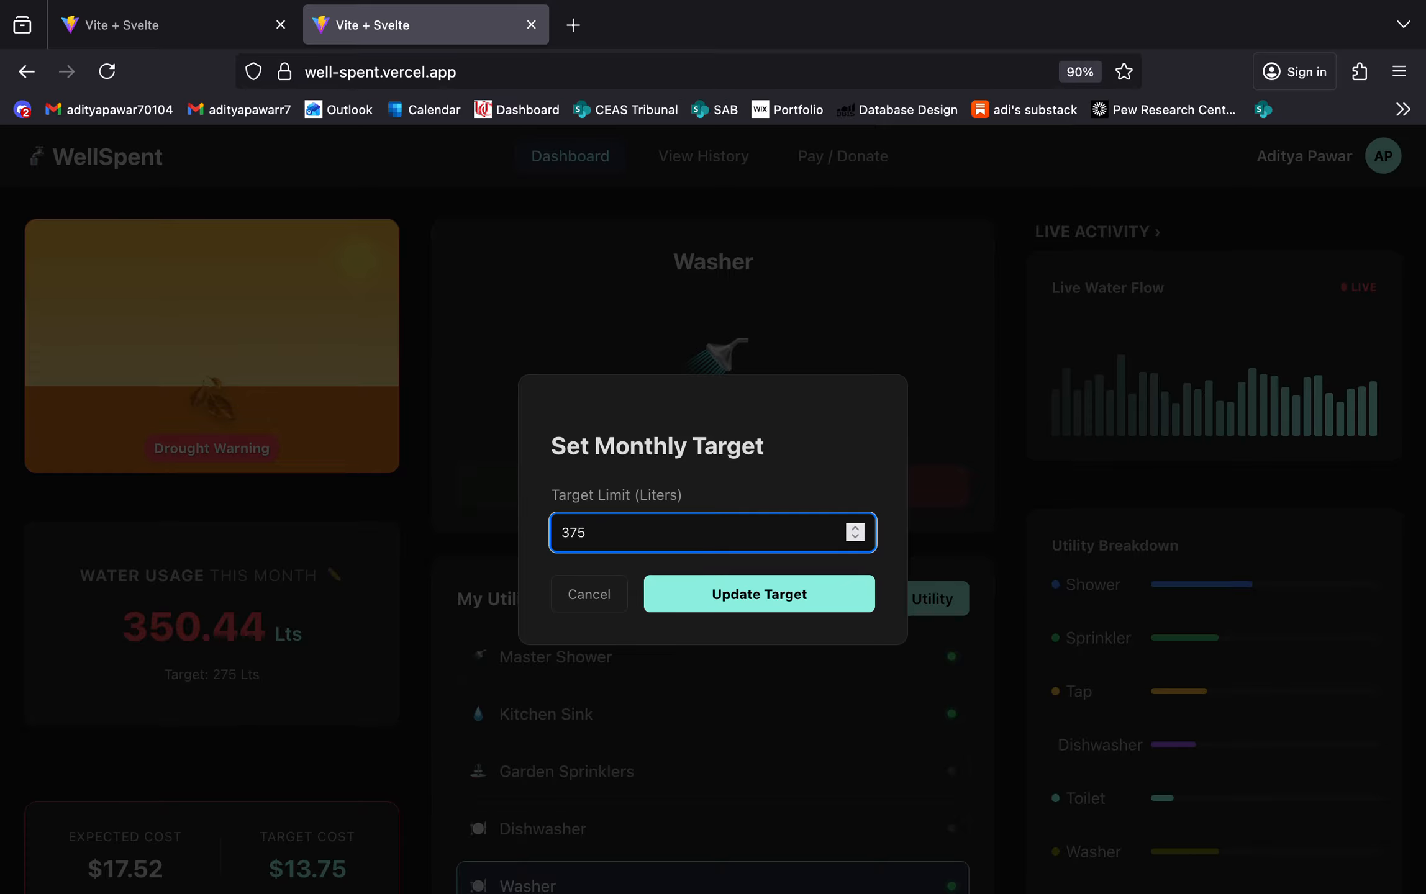
type("370")
left_click(699, 600)
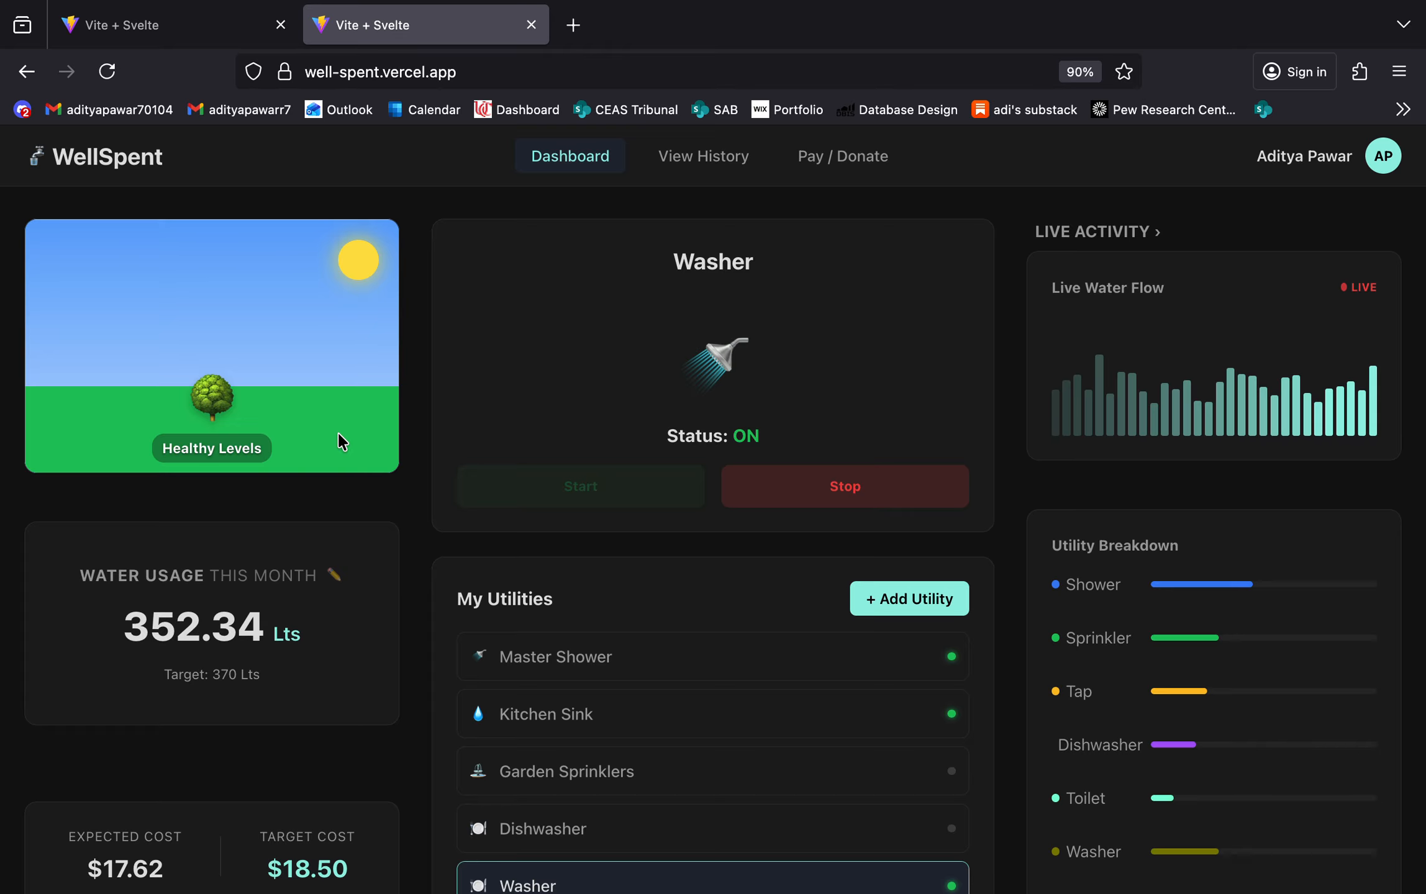
Open the voluntary donation site from the Impact Payment page, and return to the WellSpent dashboard.
left_click(831, 155)
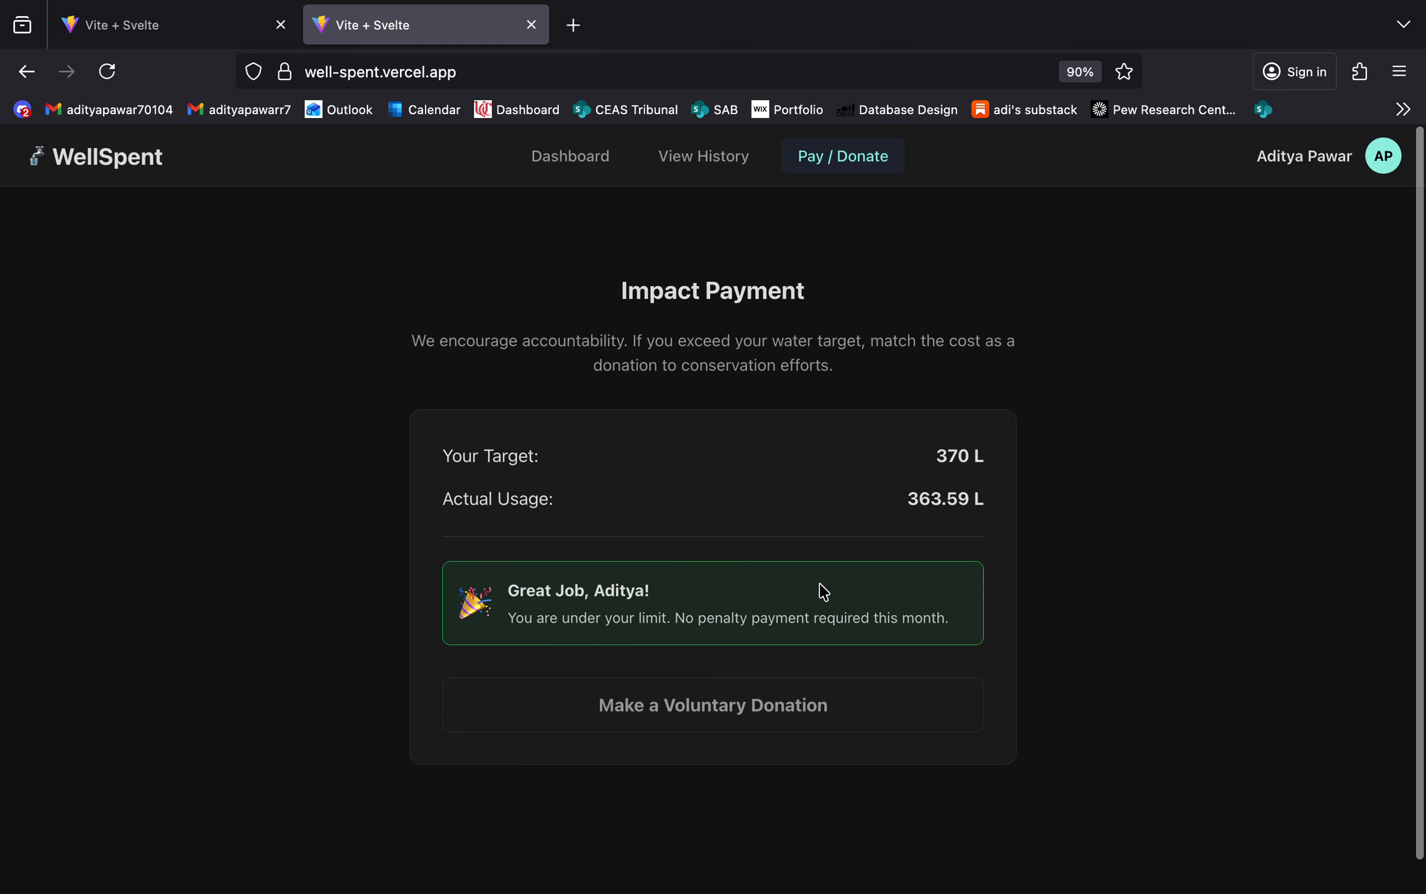
left_click(687, 707)
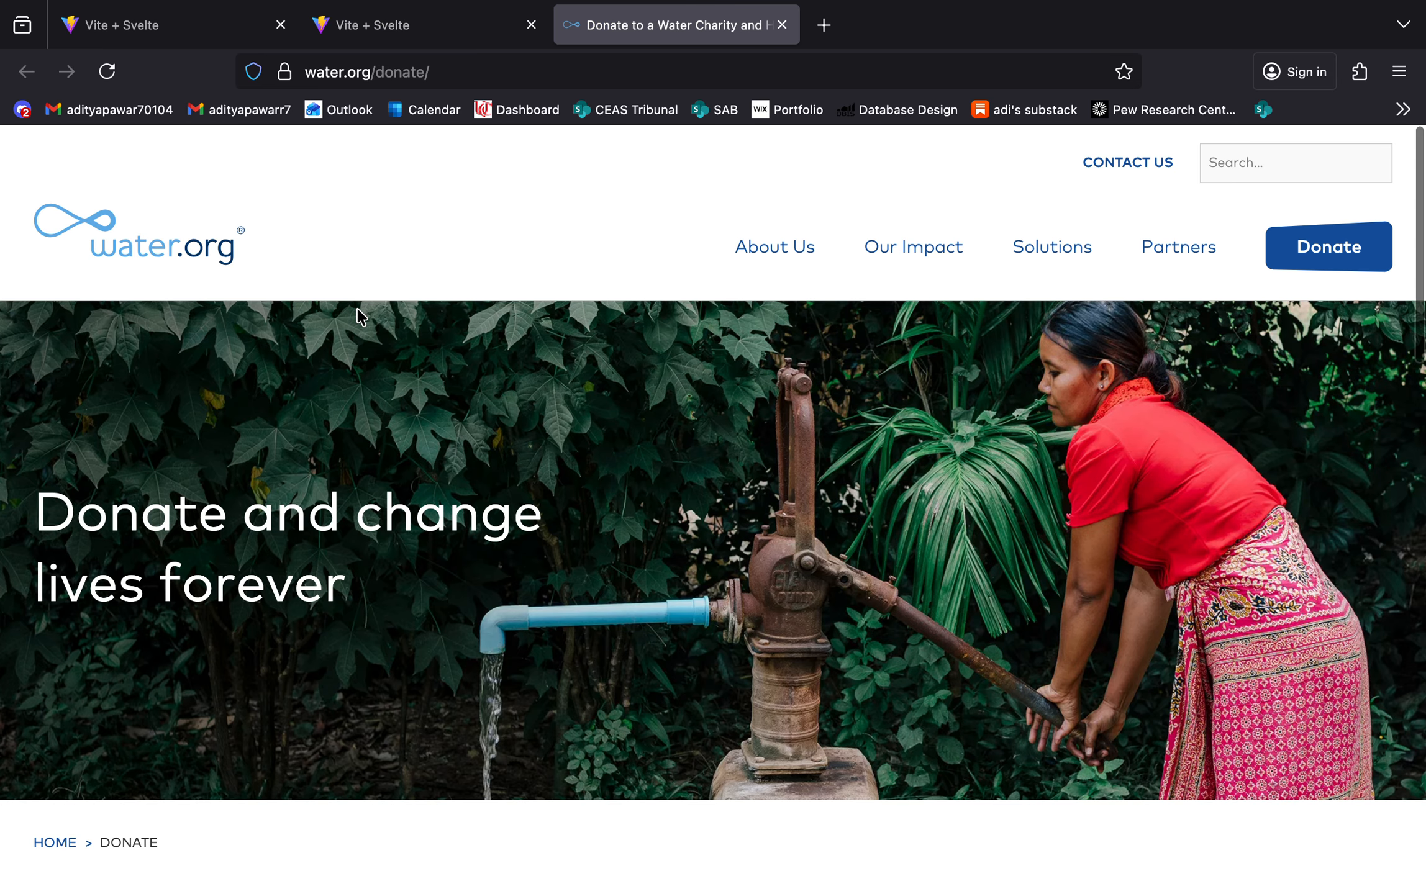
left_click(437, 29)
left_click(590, 167)
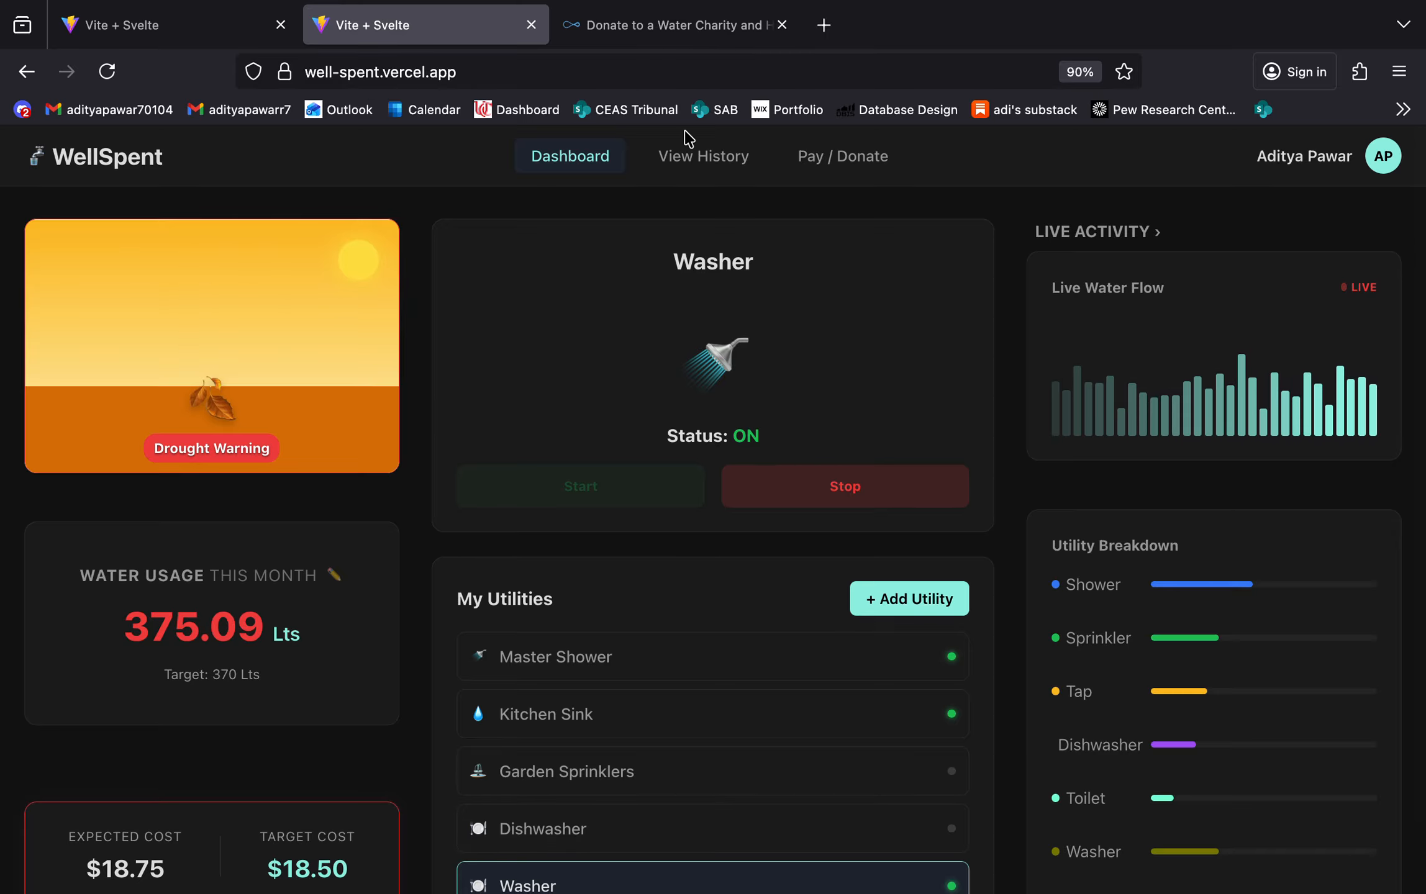
Review the limit notice and suggested donation match on the Impact Payment page, and return to the dashboard.
left_click(845, 157)
scroll(751, 489, "down", 1)
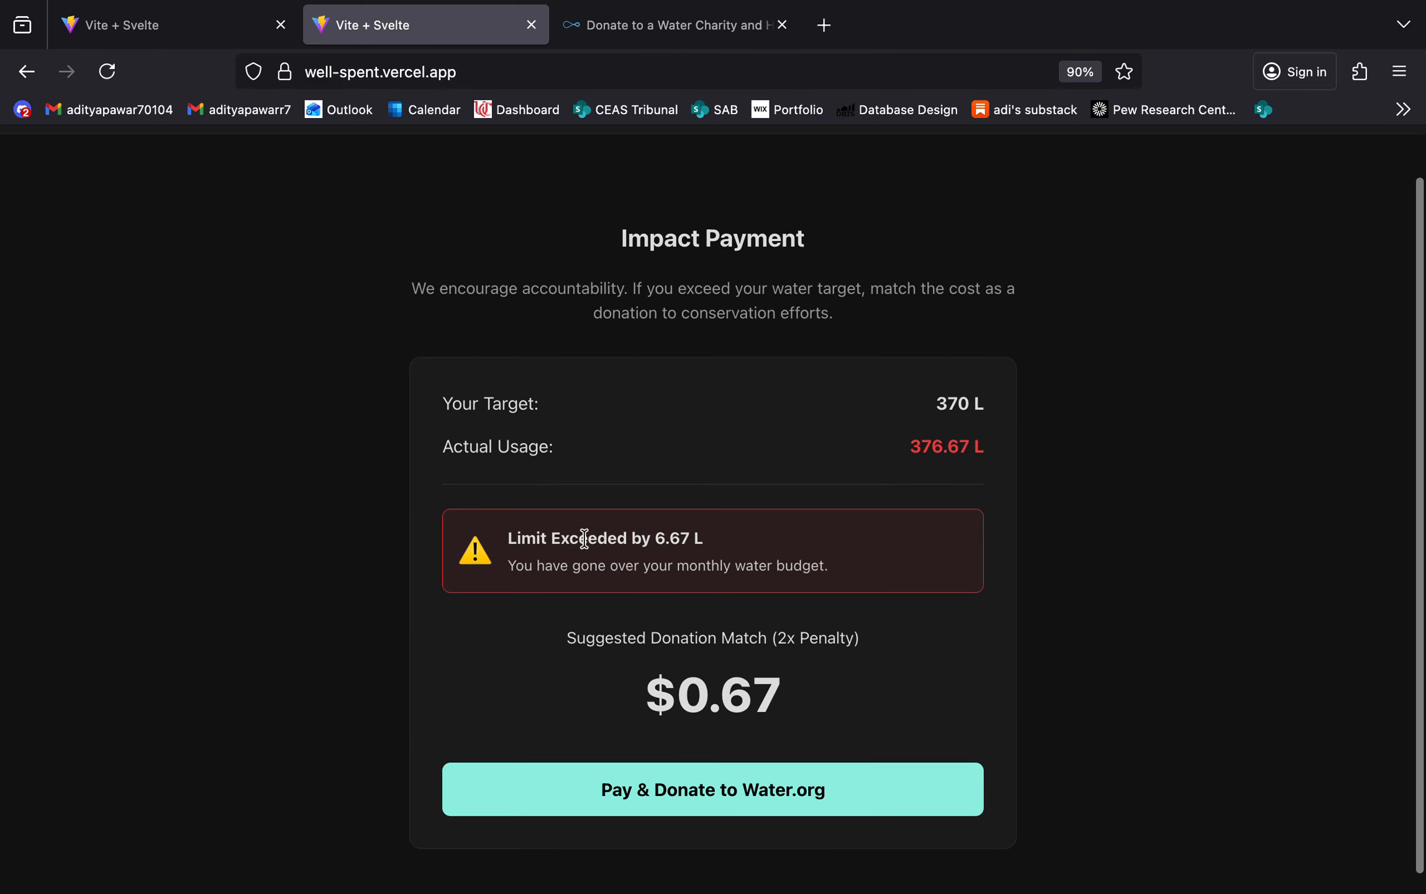
left_click_drag(508, 538, 756, 561)
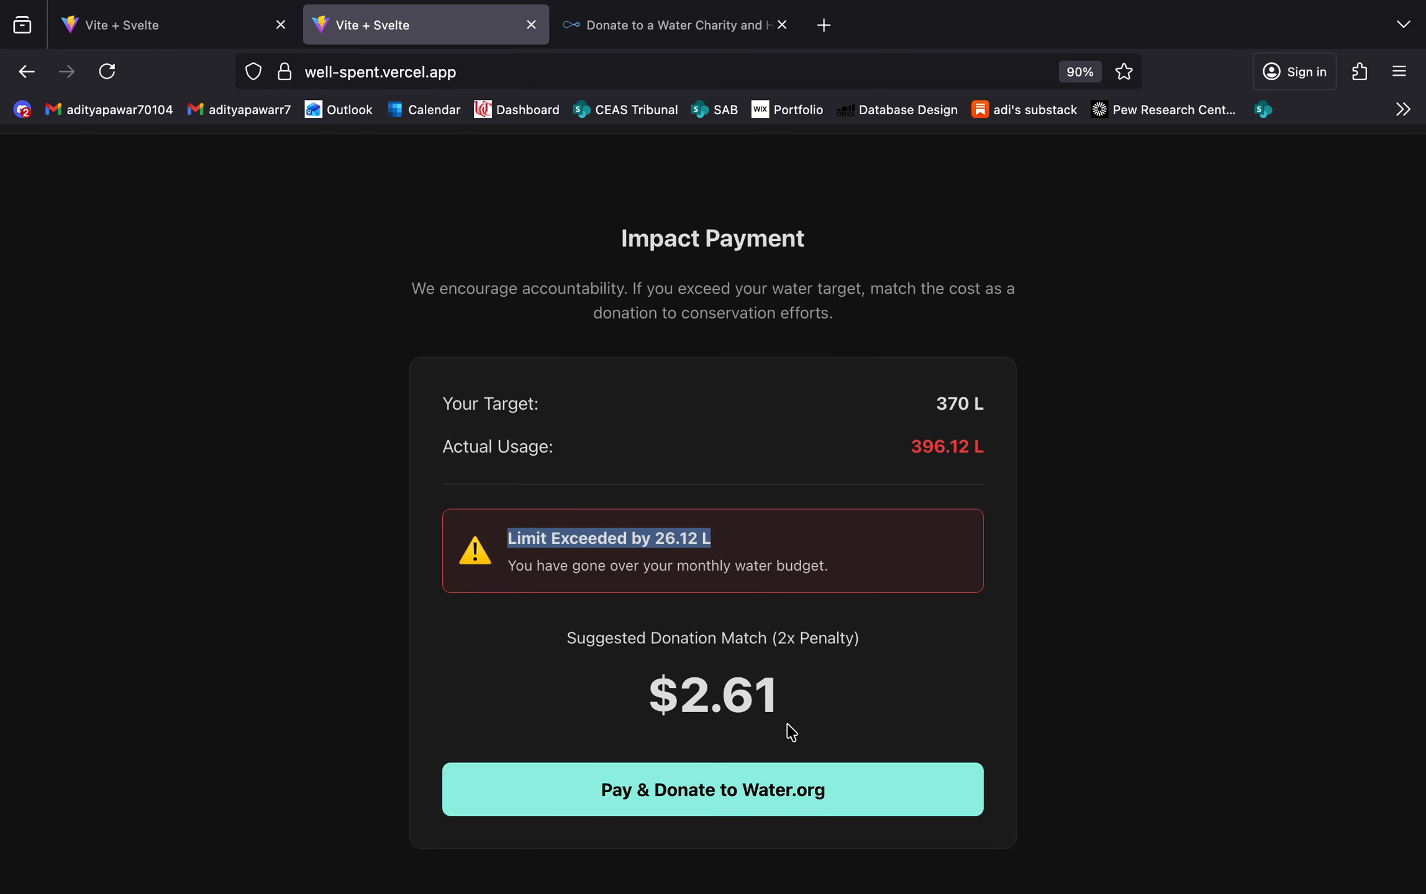
scroll(774, 652, "up", 1)
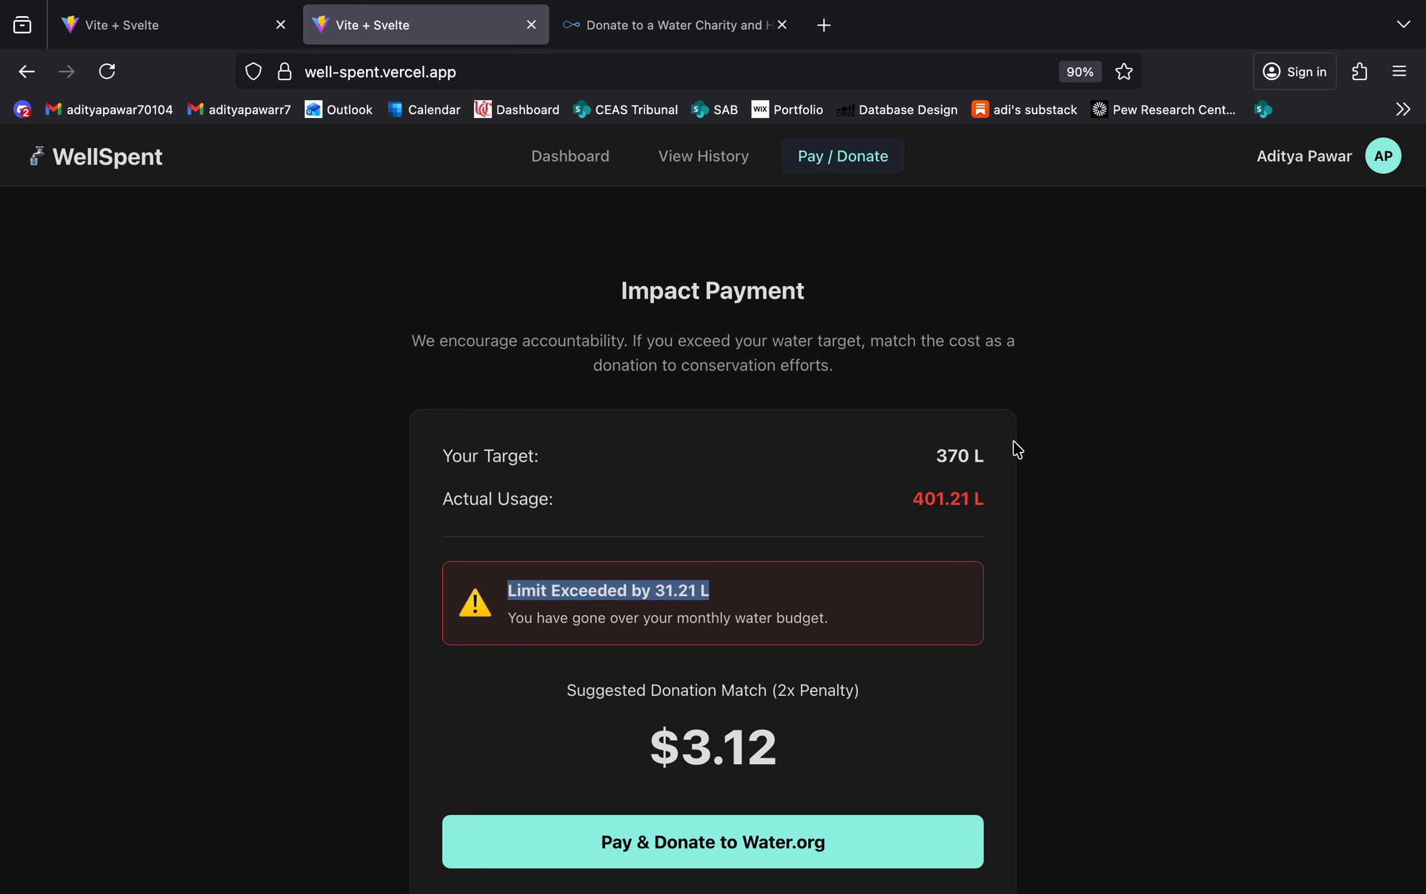
left_click(571, 168)
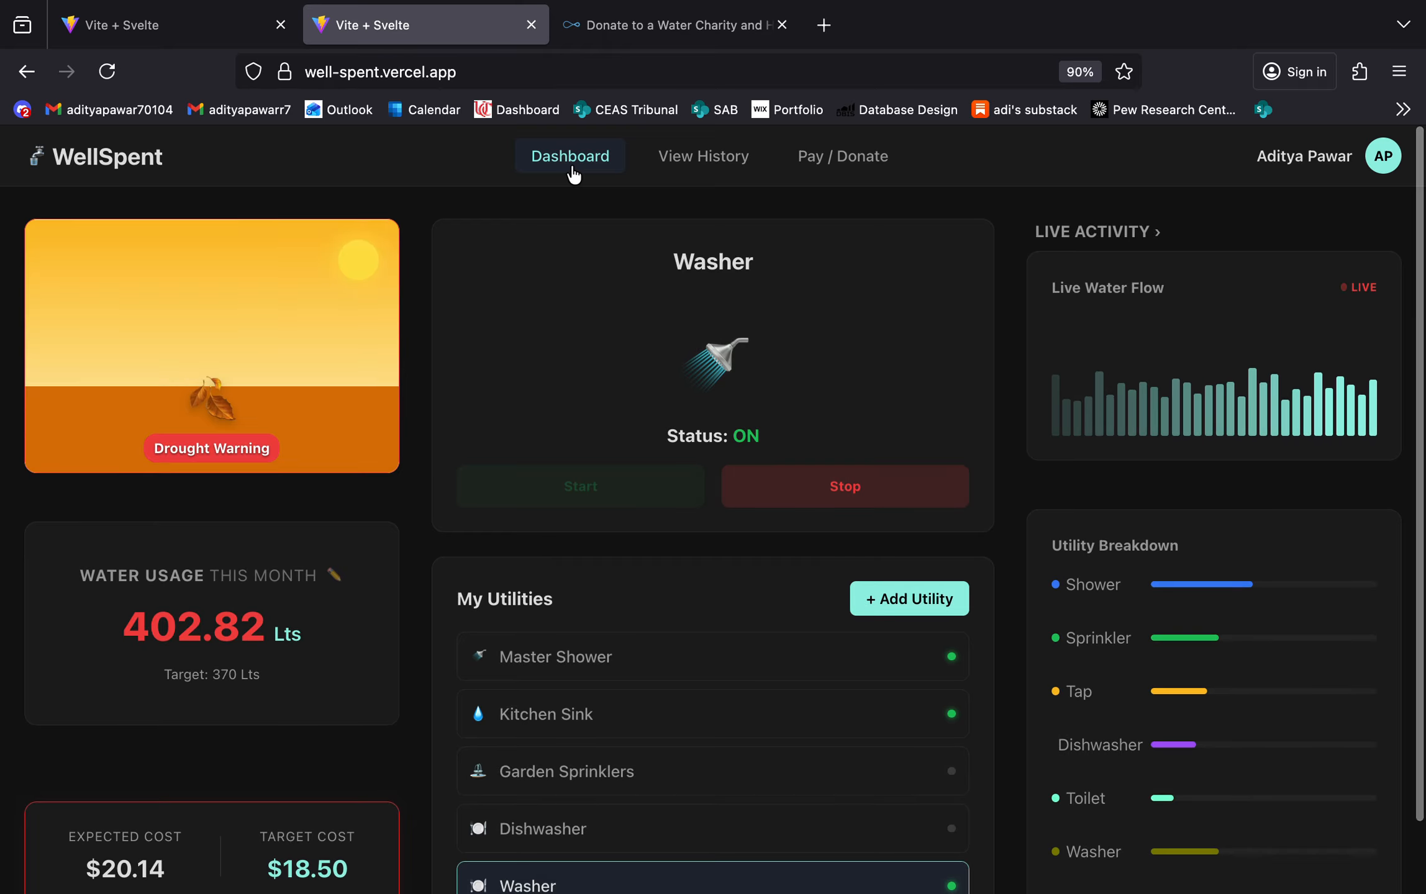